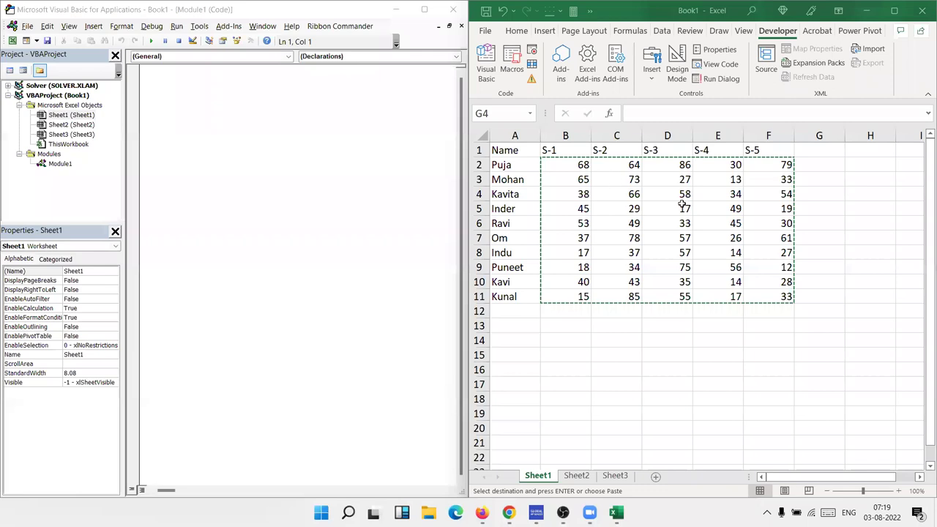
# Look over the marks table by selecting the S-3 marks, student names and subject columns.
pyautogui.moveTo(684, 196); pyautogui.dragTo(682, 206)
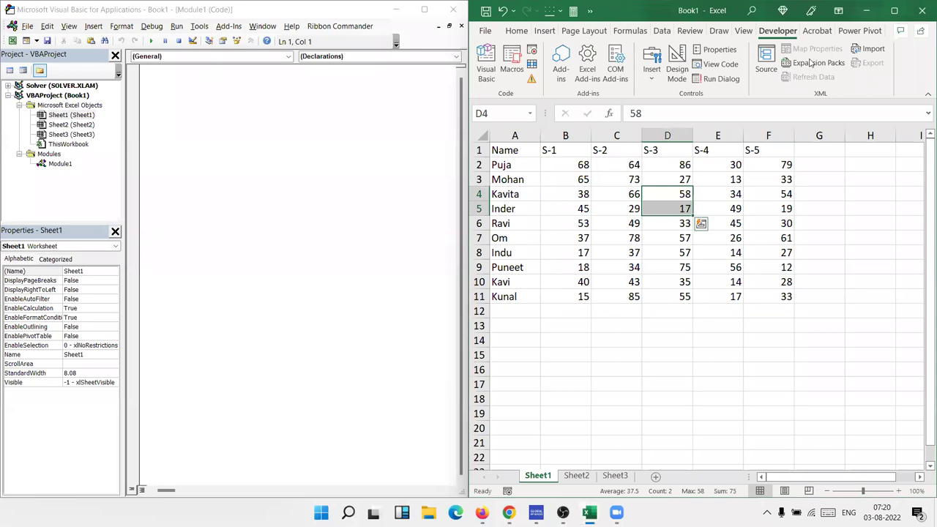
pyautogui.press('Up')
pyautogui.press('Left')
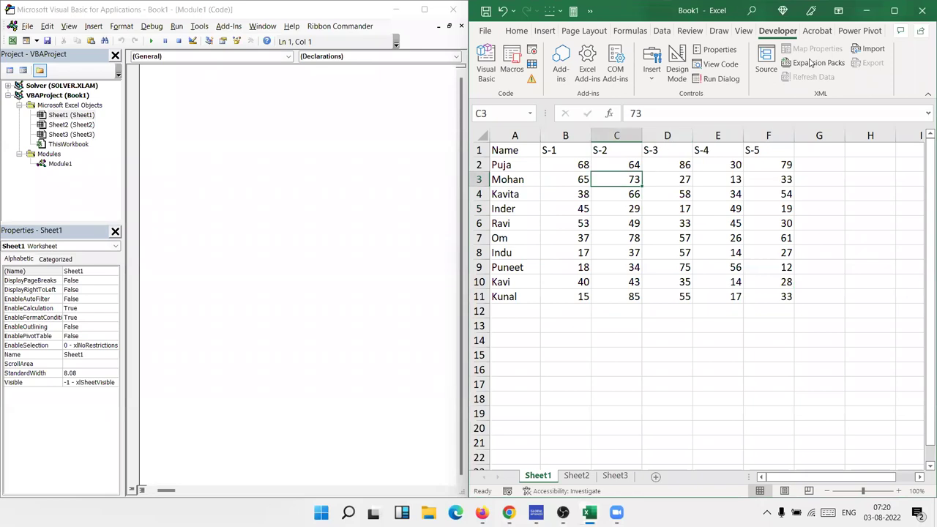
pyautogui.click(189, 118)
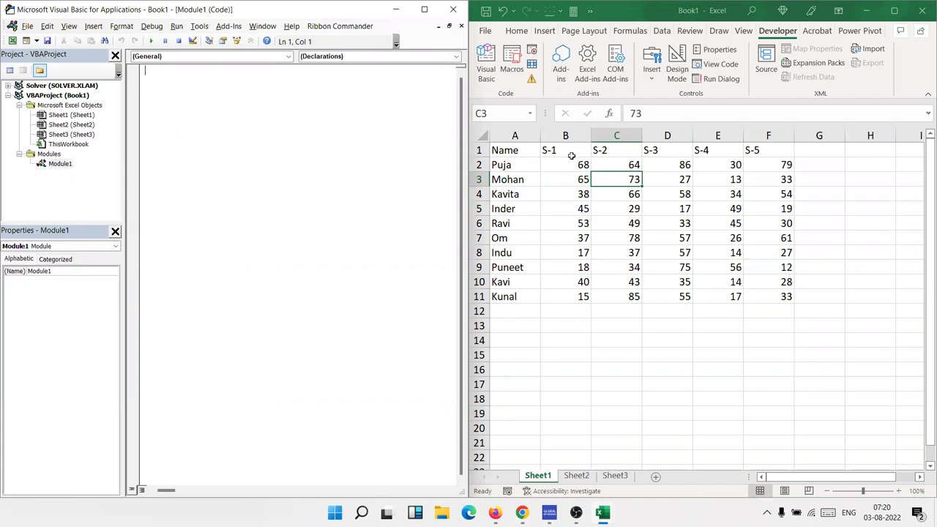
pyautogui.moveTo(518, 151); pyautogui.dragTo(525, 299)
pyautogui.moveTo(568, 148)
pyautogui.mouseDown()
pyautogui.moveTo(740, 137)
pyautogui.moveTo(763, 292)
pyautogui.mouseUp()
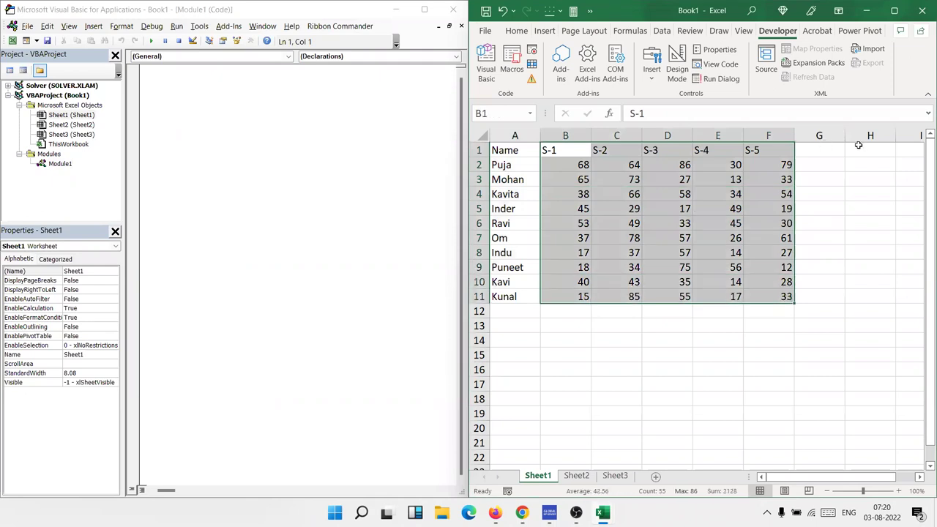
# Enter the header 'Result' in cell G1.
pyautogui.click(823, 146)
pyautogui.write('Resulk')
pyautogui.press('BackSpace')
pyautogui.write('t')
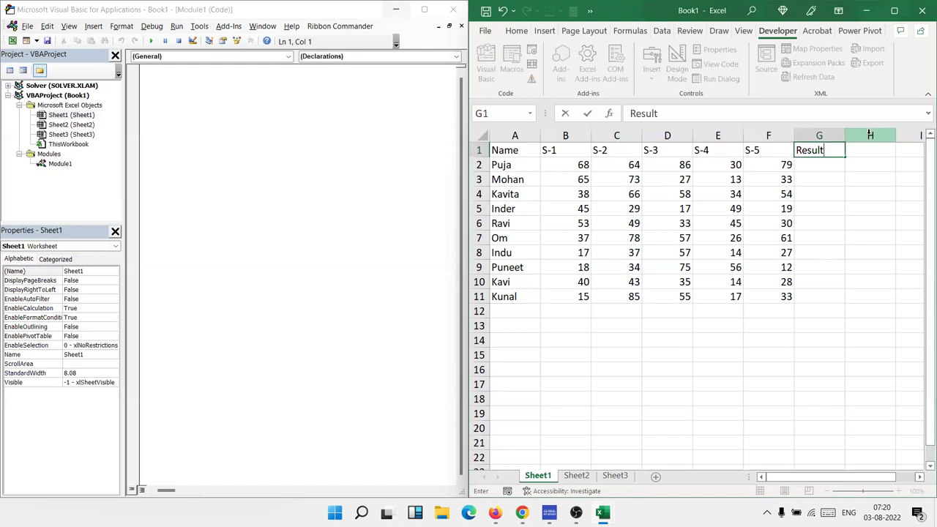
pyautogui.press('Return')
# Create the macro Sub res() in Module1 with blank lines for its body.
pyautogui.click(199, 103)
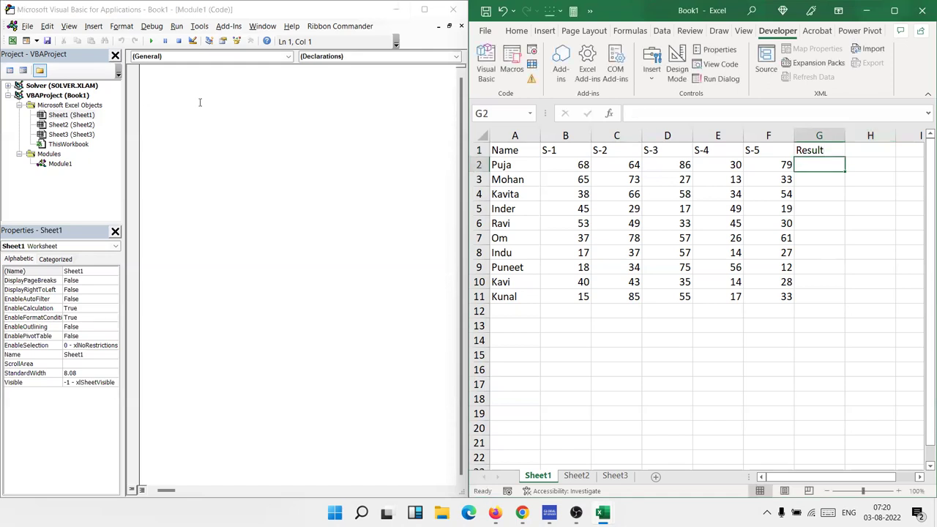
pyautogui.click(204, 89)
pyautogui.write('sub ')
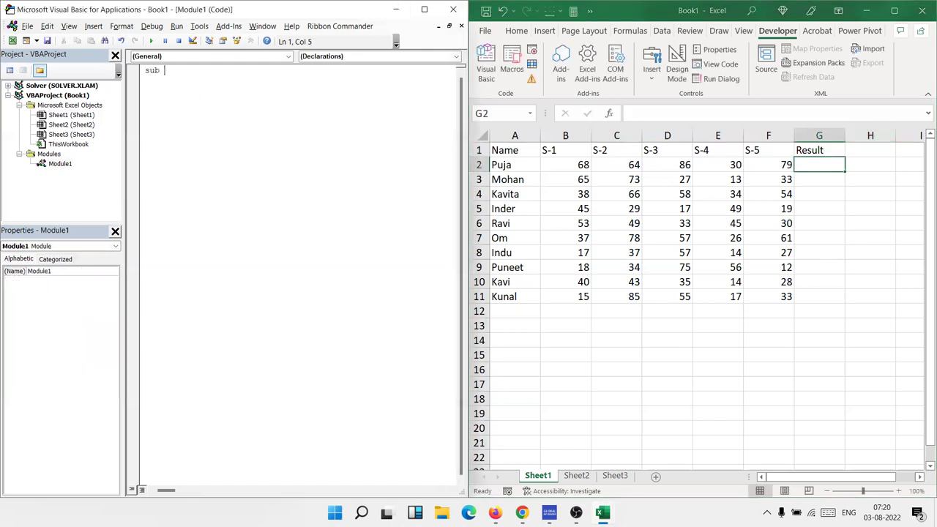
pyautogui.write('rr')
pyautogui.press('BackSpace')
pyautogui.press('BackSpace')
pyautogui.write('res()')
pyautogui.press('Return')
pyautogui.press('Return')
pyautogui.press('Return')
pyautogui.press('Return')
pyautogui.press('Up')
pyautogui.press('Up')
pyautogui.press('Up')
pyautogui.press('Up')
pyautogui.press('Return')
# Declare s(1 To 5) As Integer and r As String, then add a For i = 2 To 11 … Next i loop.
pyautogui.write('dim ')
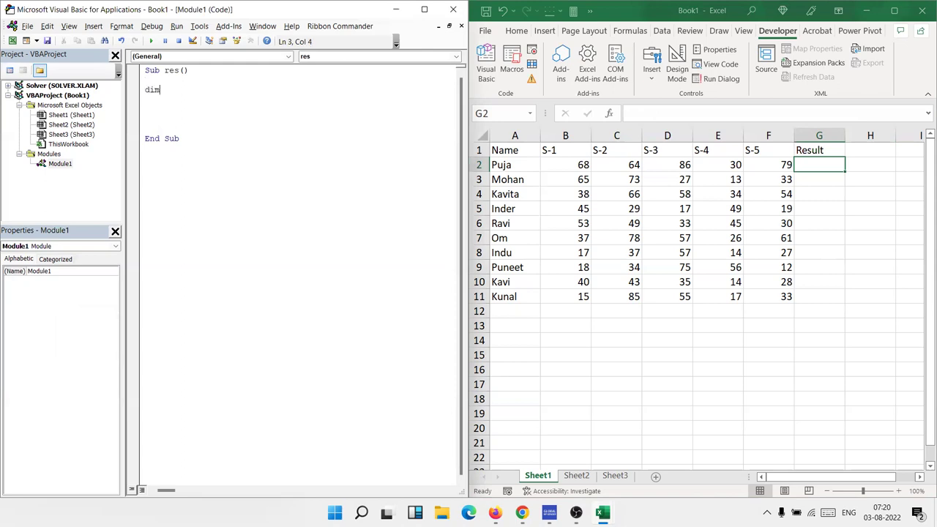
pyautogui.write('s(1 to 5')
pyautogui.write(') as int')
pyautogui.press('Tab')
pyautogui.press('Return')
pyautogui.write('dim ')
pyautogui.write('r as ')
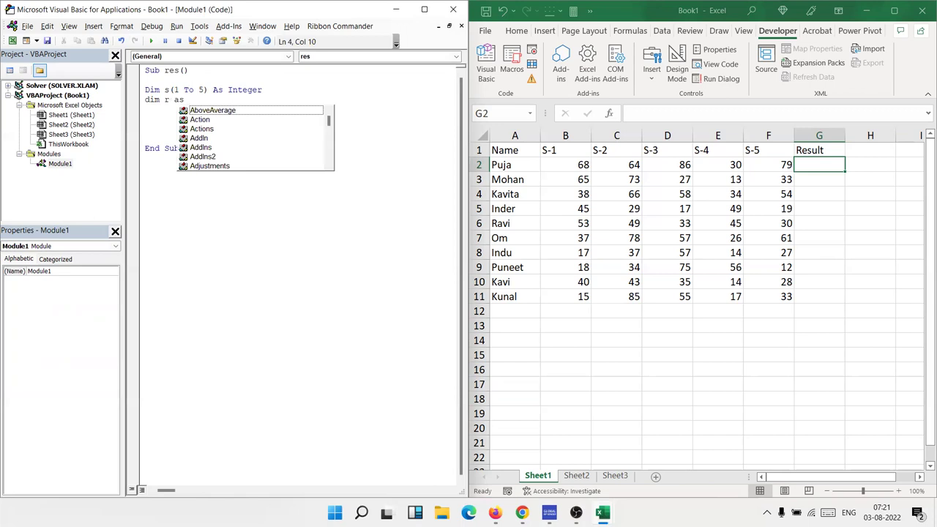
pyautogui.write('str')
pyautogui.press('Tab')
pyautogui.press('Return')
pyautogui.press('Return')
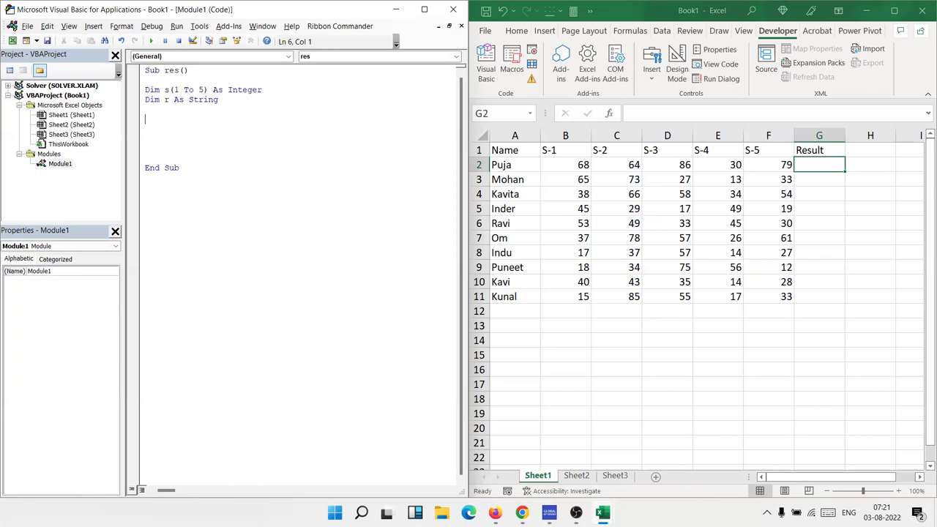
pyautogui.write('for i = ')
pyautogui.write('2 to ')
pyautogui.write('11')
pyautogui.press('Return')
pyautogui.press('Return')
pyautogui.press('Return')
pyautogui.write('new')
pyautogui.write('xt i')
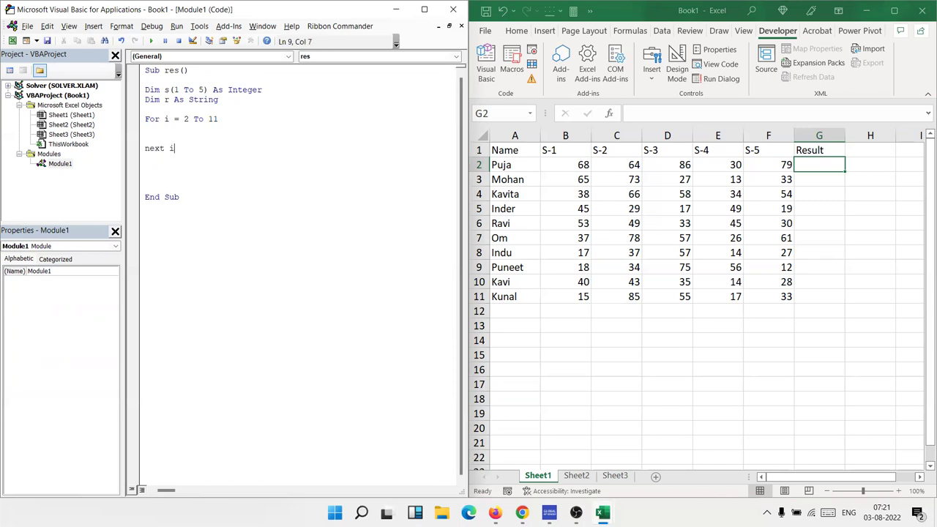
# Add blank lines inside the loop and begin the line s(1) =.
pyautogui.press('Home')
pyautogui.press('Return')
pyautogui.press('Up')
pyautogui.press('Return')
pyautogui.press('Up')
pyautogui.press('Return')
pyautogui.press('Up')
pyautogui.press('Up')
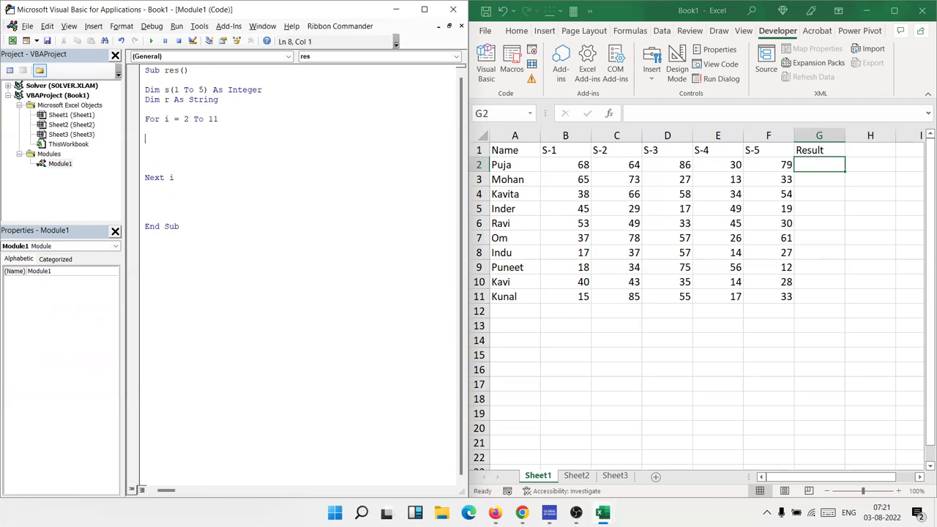
pyautogui.write('s\\')
pyautogui.write('(')
pyautogui.write('11')
pyautogui.press('BackSpace')
pyautogui.write(')')
pyautogui.moveTo(208, 90); pyautogui.dragTo(203, 90)
pyautogui.click(177, 143)
pyautogui.press('BackSpace')
pyautogui.press('BackSpace')
pyautogui.press('BackSpace')
pyautogui.press('BackSpace')
pyautogui.write('(1')
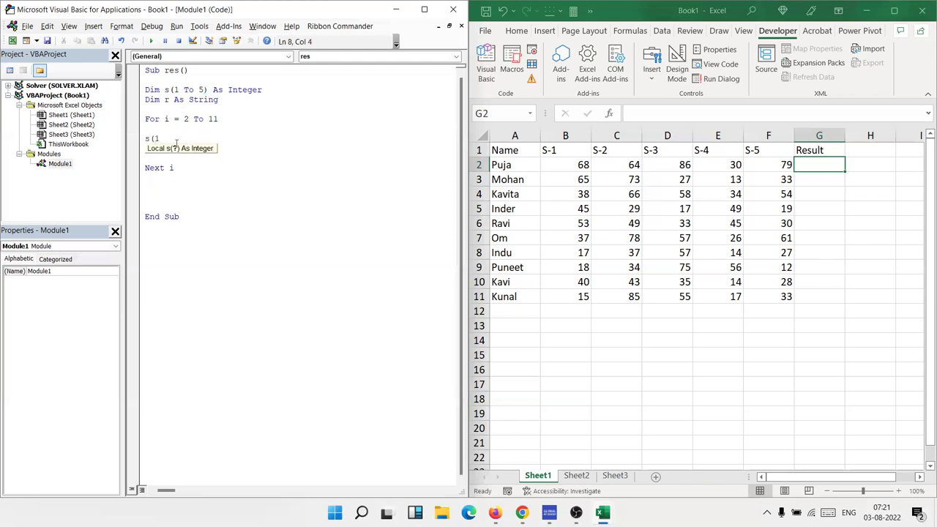
pyautogui.write(')=')
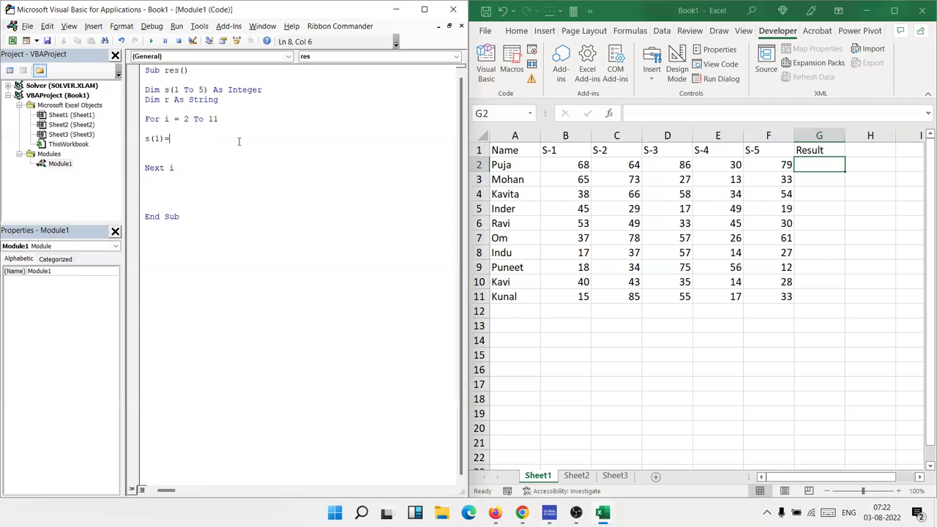
# Complete it as s(1) = Range("B" & i).Value and select that line.
pyautogui.write('range(')
pyautogui.press('BackSpace')
pyautogui.press('BackSpace')
pyautogui.write('e')
pyautogui.write('("')
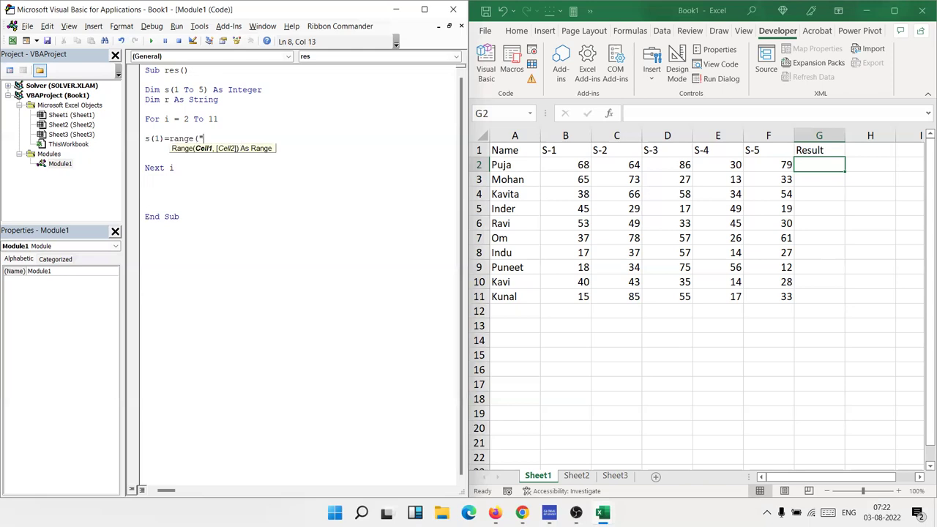
pyautogui.write('B" & i)')
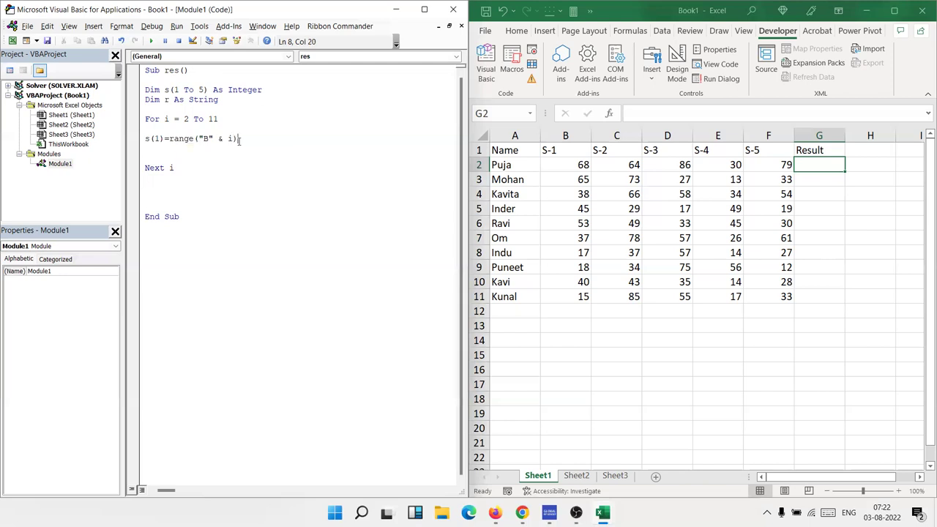
pyautogui.write('.V')
pyautogui.press('Tab')
pyautogui.press('Return')
pyautogui.press('Up')
pyautogui.hotkey('shift', 'Down')
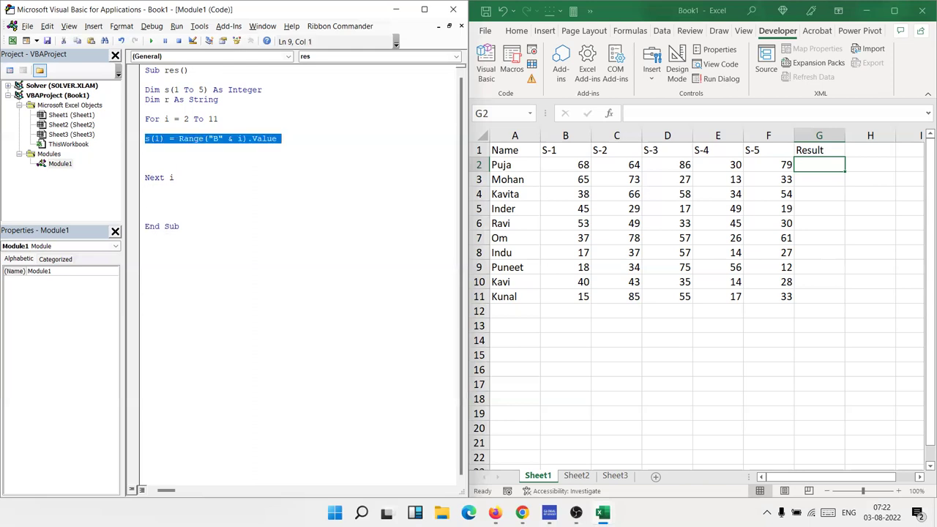
# Duplicate the s(1) line and change the second copy to s(2) from column C.
pyautogui.hotkey('ctrl', 'c')
pyautogui.hotkey('ctrl', 'v')
pyautogui.hotkey('ctrl', 'v')
pyautogui.hotkey('ctrl', 'v')
pyautogui.hotkey('ctrl', 'v')
pyautogui.press('Up')
pyautogui.press('Up')
pyautogui.press('Up')
pyautogui.press('Right')
pyautogui.press('Delete')
pyautogui.write('2')
pyautogui.press('Right')
pyautogui.press('Right')
pyautogui.press('Right')
pyautogui.click(212, 148)
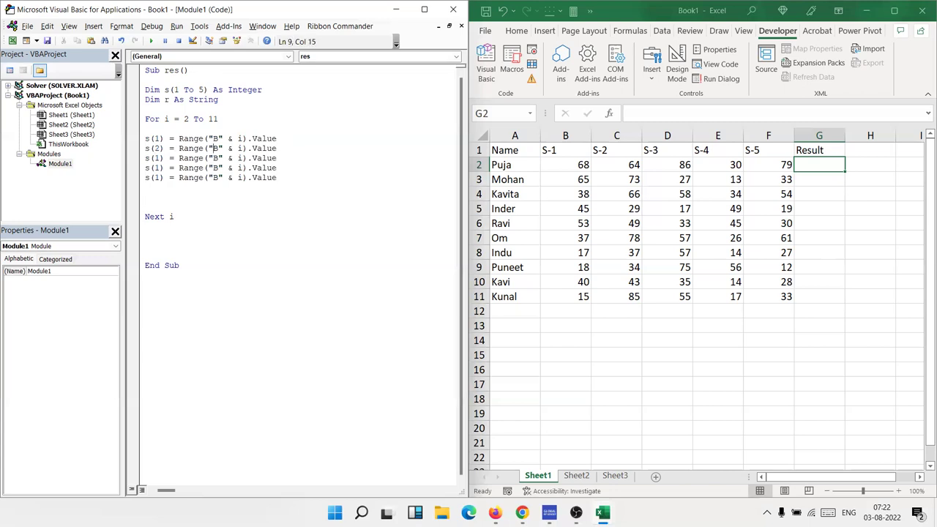
pyautogui.press('Delete')
pyautogui.write('C')
# Edit the next copies to read s(3) from column D and s(4) from column E.
pyautogui.click(227, 158)
pyautogui.press('Left')
pyautogui.press('Left')
pyautogui.press('Left')
pyautogui.press('Left')
pyautogui.press('Left')
pyautogui.press('Left')
pyautogui.press('Delete')
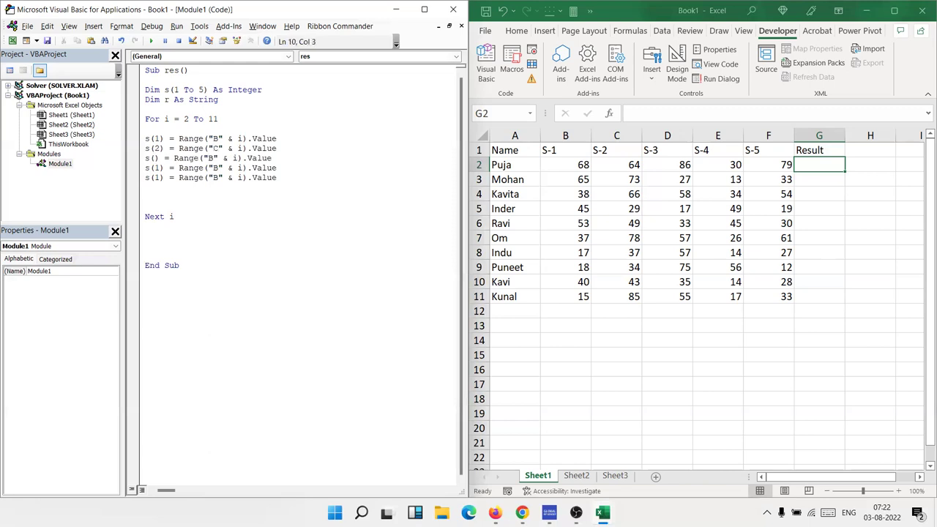
pyautogui.write('3')
pyautogui.press('Right')
pyautogui.press('Right')
pyautogui.press('Right')
pyautogui.press('Right')
pyautogui.press('Right')
# Change the last copy to s(5) from column F and add blank lines before Next i.
pyautogui.press('Right')
pyautogui.press('Right')
pyautogui.press('Right')
pyautogui.press('Right')
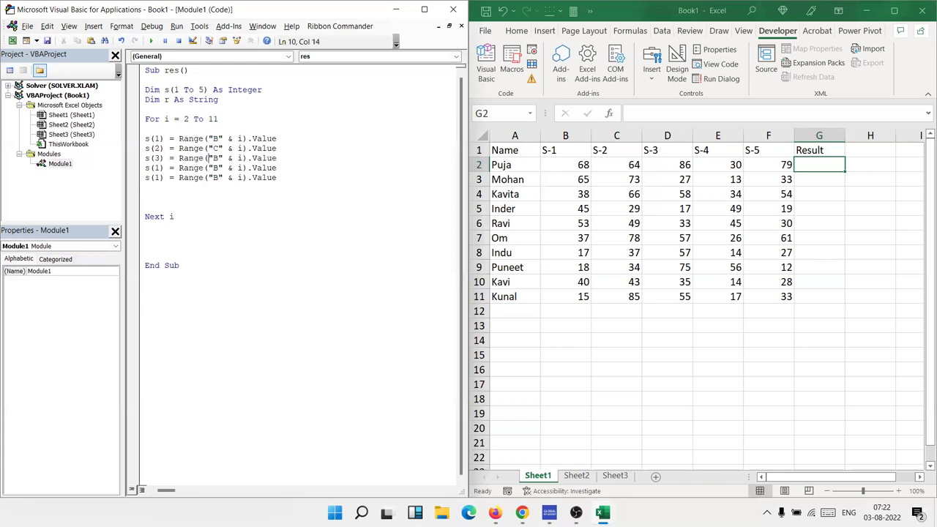
pyautogui.press('BackSpace')
pyautogui.write('D')
pyautogui.press('Left')
pyautogui.press('Left')
pyautogui.press('Left')
pyautogui.press('Left')
pyautogui.press('Left')
pyautogui.press('Left')
pyautogui.press('Left')
pyautogui.press('Left')
pyautogui.press('BackSpace')
pyautogui.write('4')
pyautogui.press('Right')
pyautogui.press('Right')
pyautogui.press('Right')
pyautogui.press('BackSpace')
pyautogui.write('E')
pyautogui.press('Down')
pyautogui.press('Left')
pyautogui.press('Left')
pyautogui.press('Left')
pyautogui.press('Left')
pyautogui.press('Left')
pyautogui.click(165, 177)
pyautogui.press('Delete')
pyautogui.write('5')
pyautogui.press('Right')
pyautogui.click(194, 177)
pyautogui.press('Delete')
pyautogui.write('F')
pyautogui.click(145, 188)
pyautogui.press('Return')
pyautogui.press('Return')
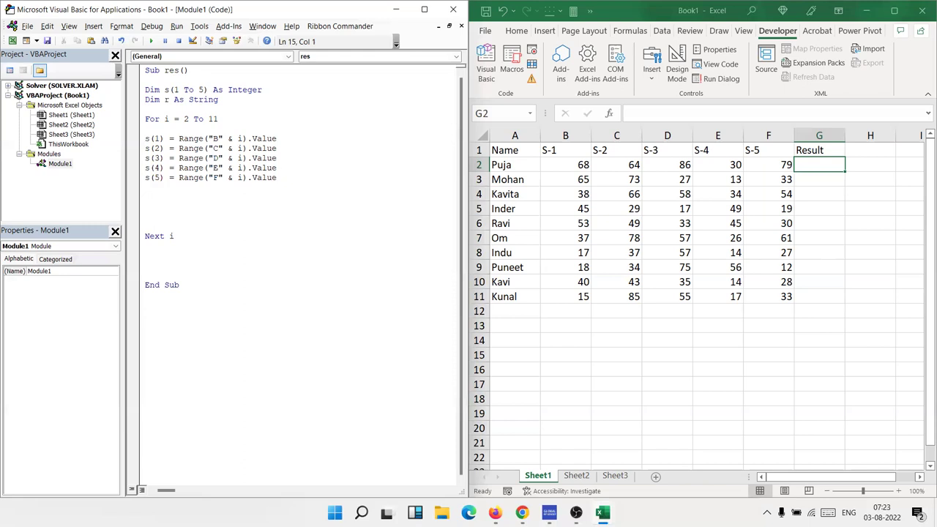
pyautogui.press('Return')
pyautogui.press('Return')
pyautogui.press('Return')
pyautogui.press('Return')
pyautogui.press('Up')
pyautogui.press('Up')
pyautogui.press('Up')
pyautogui.press('Up')
# Write the If condition s(1)>=30 and s(2)>=30 and s(3)>30, triggering the missing-Then error.
pyautogui.write('if')
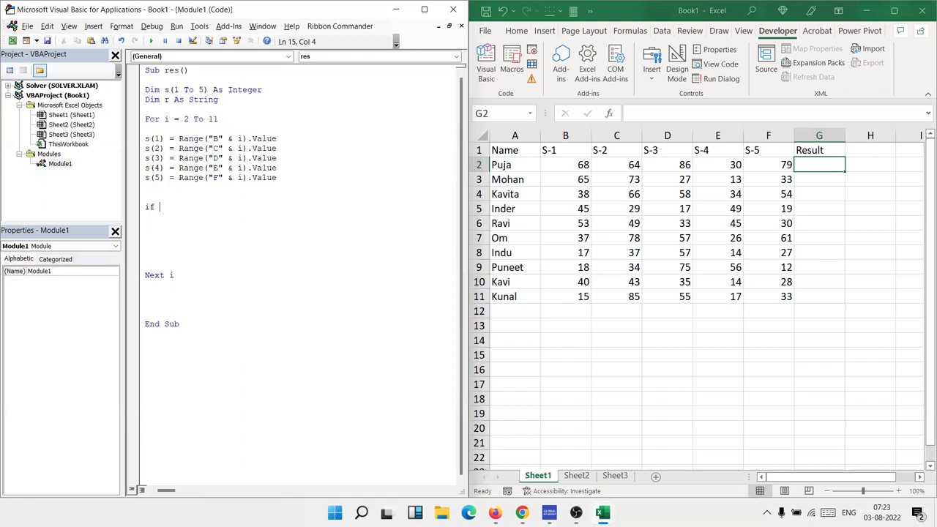
pyautogui.write('s(1')
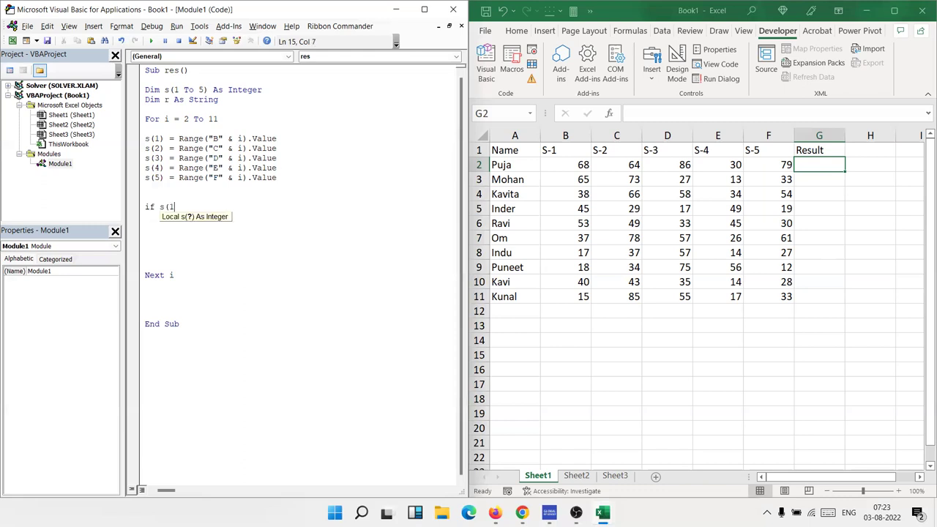
pyautogui.write(')>')
pyautogui.write('30')
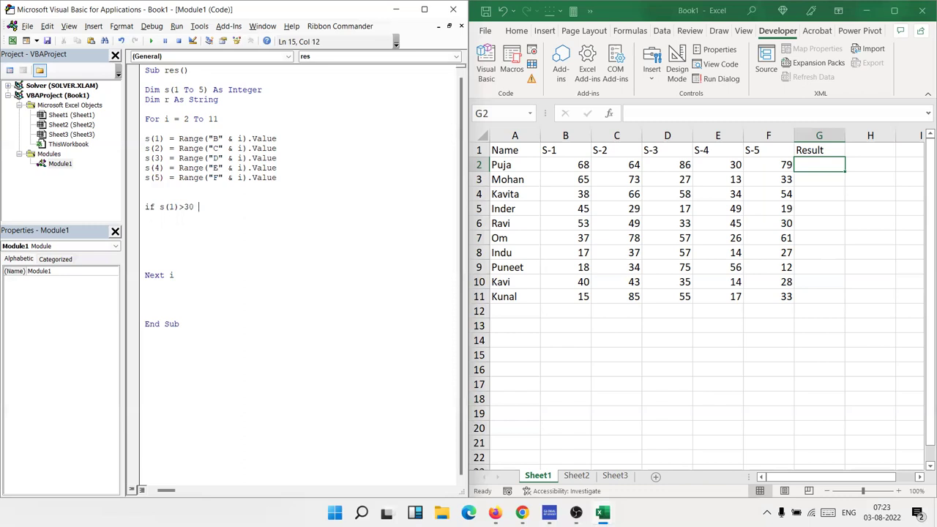
pyautogui.write(' and ')
pyautogui.write('s')
pyautogui.write('(2')
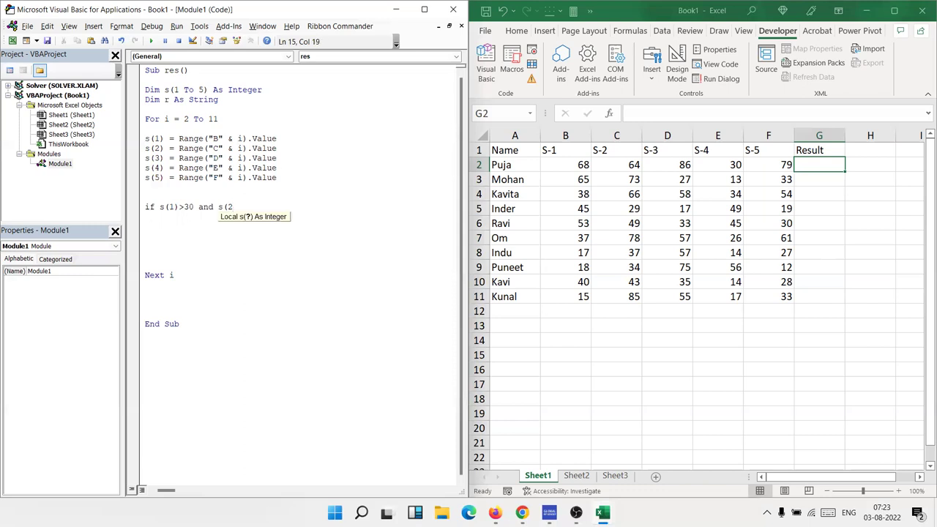
pyautogui.write(')>=30')
pyautogui.click(183, 207)
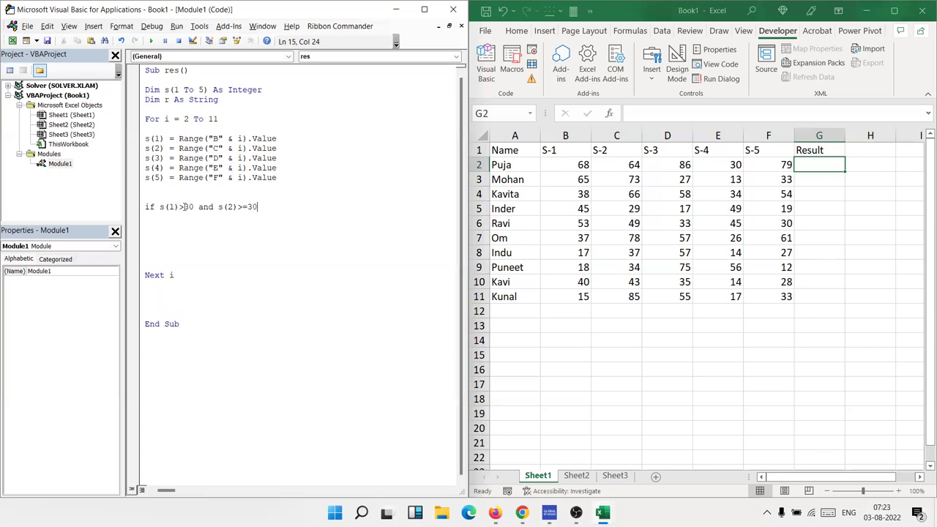
pyautogui.write('=')
pyautogui.click(279, 200)
pyautogui.write('and ')
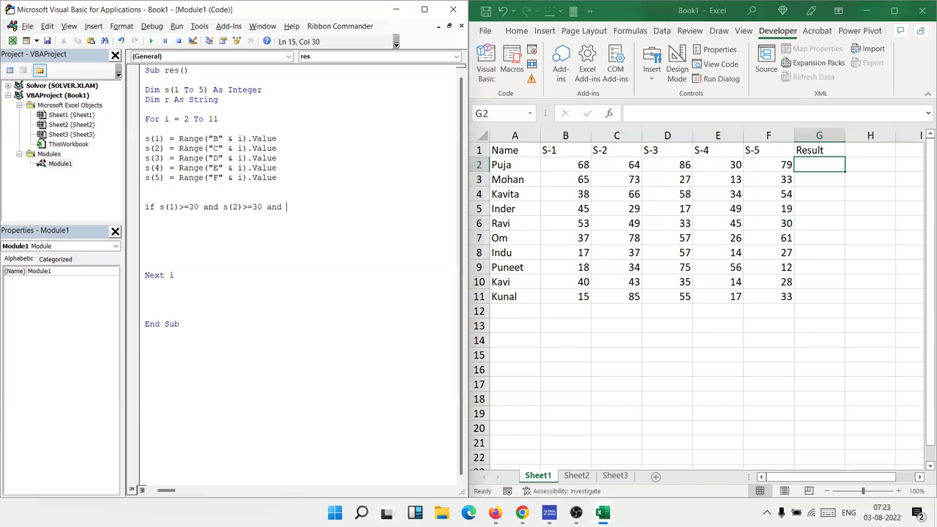
pyautogui.write('s(')
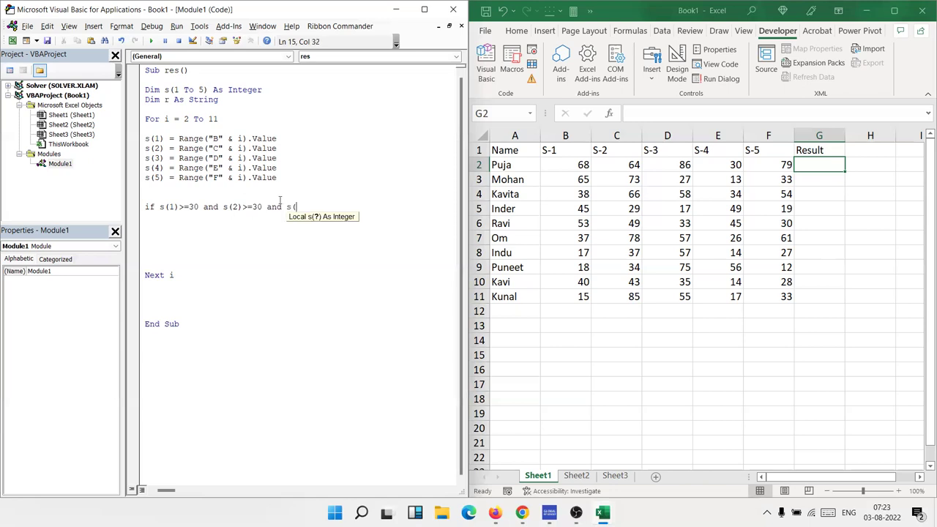
pyautogui.write('3)')
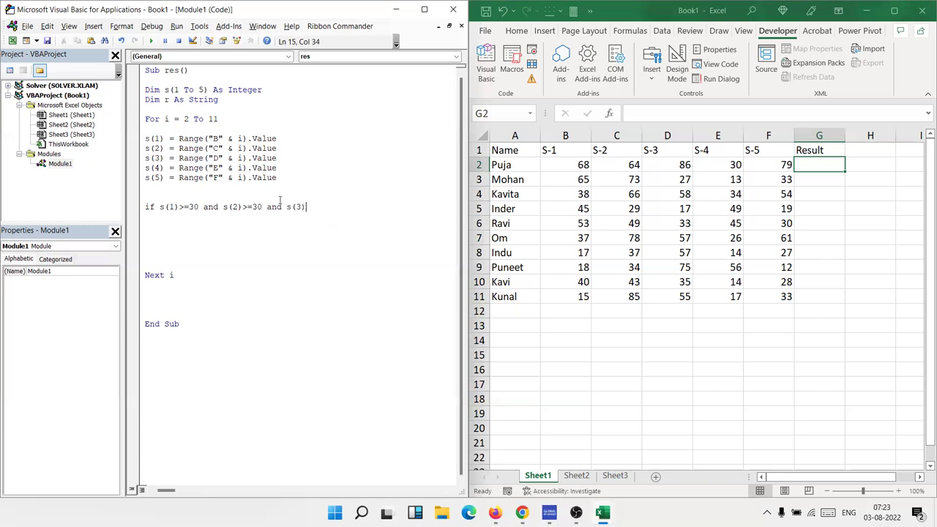
pyautogui.write('>')
pyautogui.write('30')
pyautogui.click(287, 170)
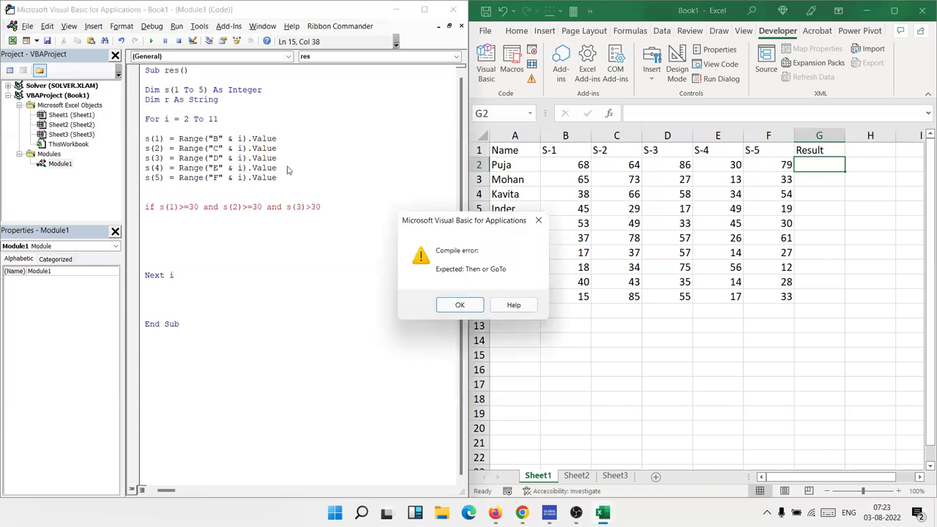
# Dismiss the error and extend the condition with s(4)>=30 and s(5)>=30 Then.
pyautogui.click(451, 307)
pyautogui.doubleClick(202, 138)
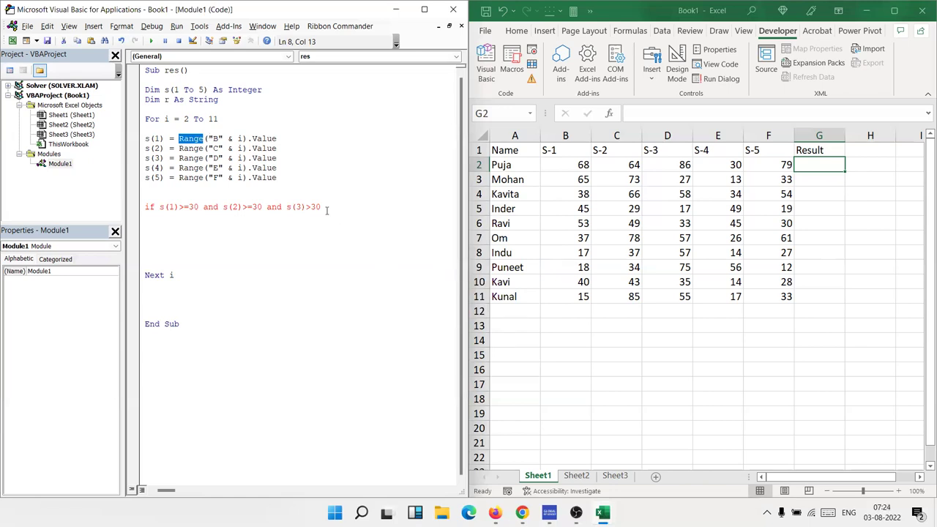
pyautogui.moveTo(327, 210); pyautogui.dragTo(310, 208)
pyautogui.click(302, 208)
pyautogui.click(322, 206)
pyautogui.write('and ')
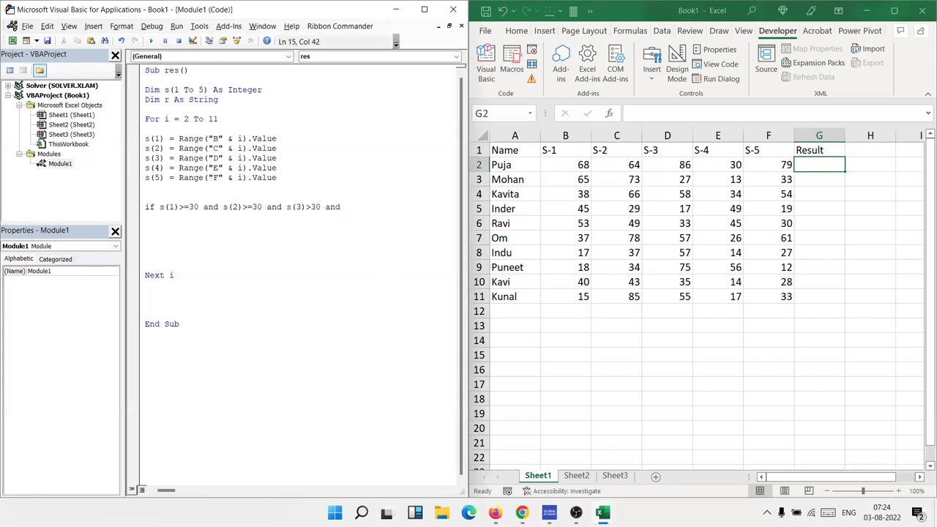
pyautogui.write('s(4')
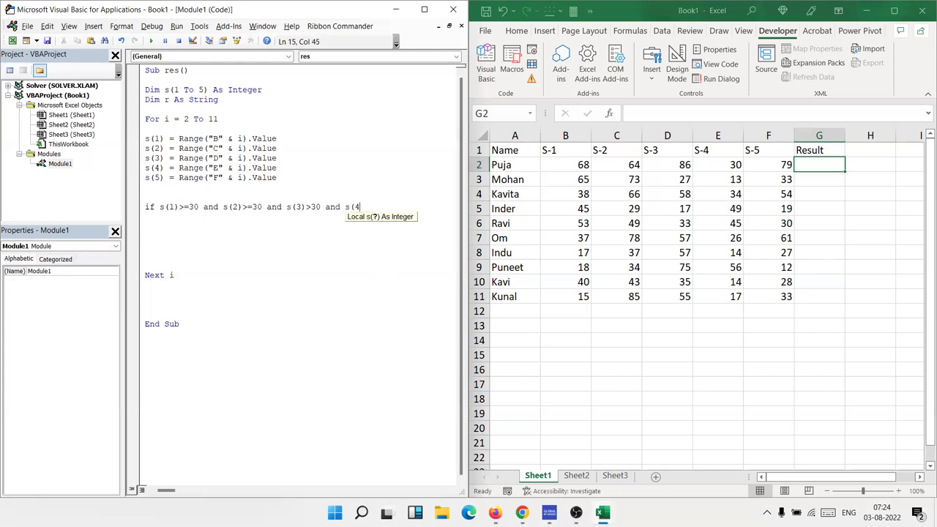
pyautogui.write(')')
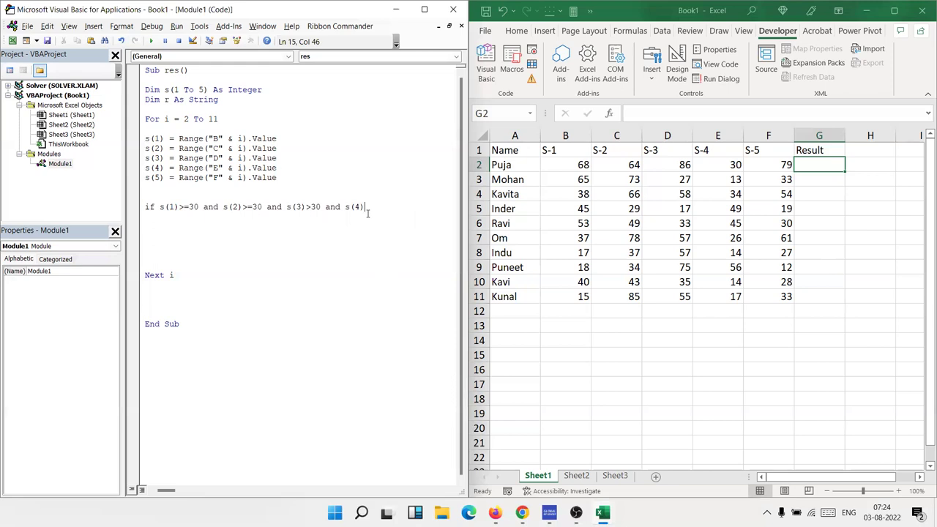
pyautogui.write('>')
pyautogui.write('=')
pyautogui.write('30 and s(')
pyautogui.press('BackSpace')
pyautogui.write('(5')
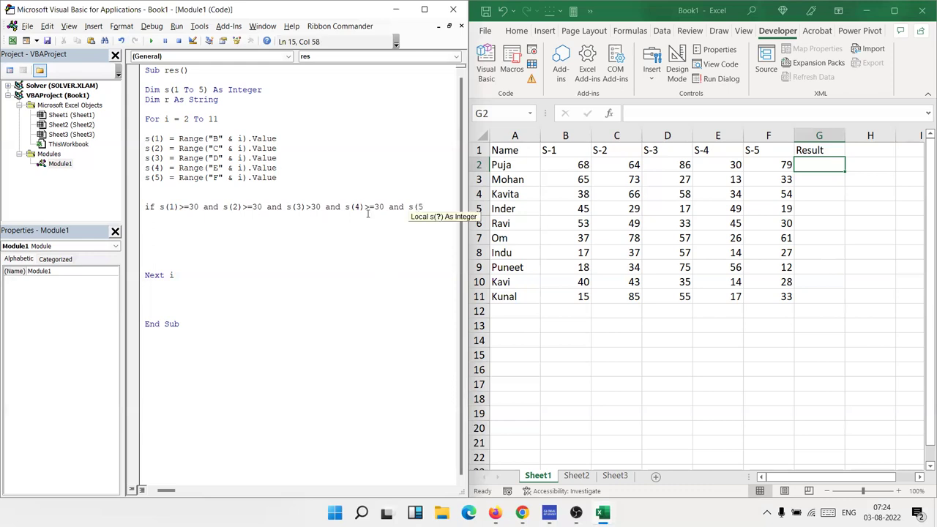
pyautogui.write(')>=30 then')
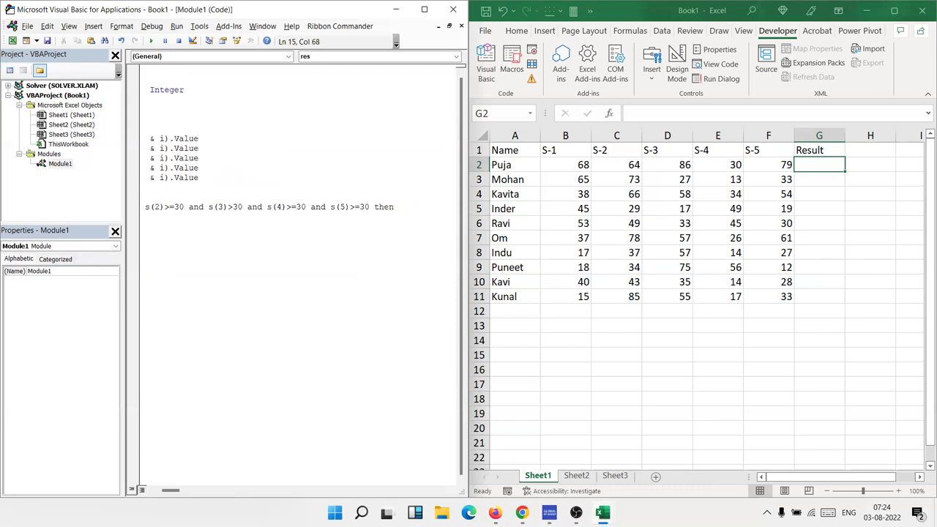
pyautogui.press('Return')
# Fill the If block with r = "Pass", Else, r = "Fail" and End If.
pyautogui.press('Return')
pyautogui.press('Up')
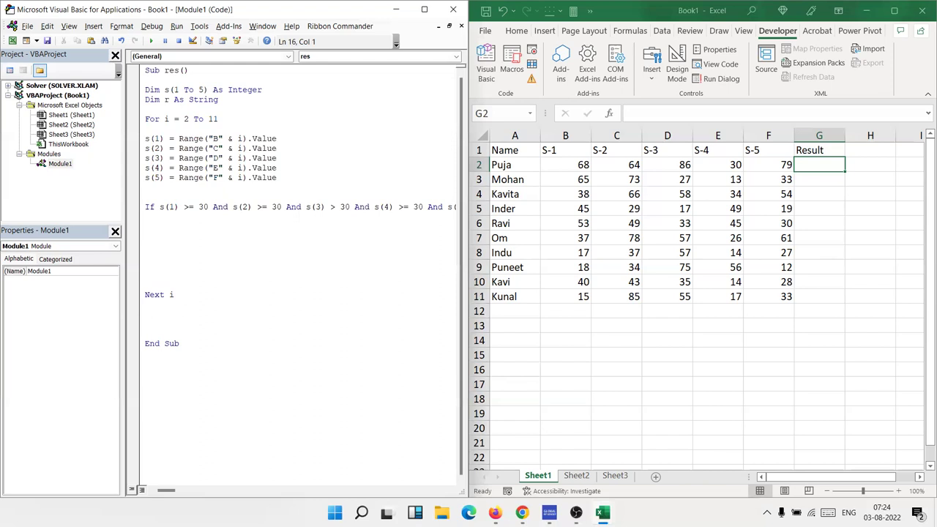
pyautogui.write('r = "Pass')
pyautogui.write('"')
pyautogui.press('Return')
pyautogui.write('else')
pyautogui.press('Return')
pyautogui.write('R=')
pyautogui.press('BackSpace')
pyautogui.press('BackSpace')
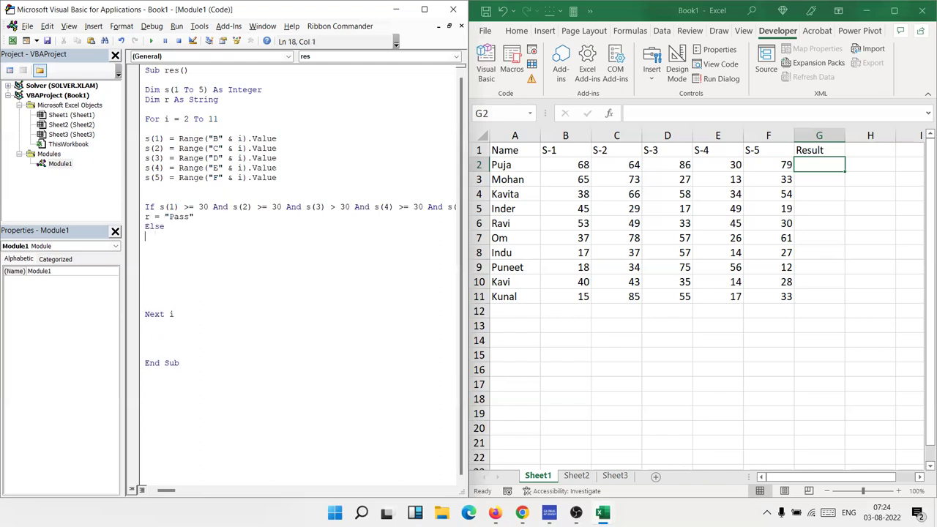
pyautogui.write('r="Fail')
pyautogui.press('Return')
pyautogui.write('end ')
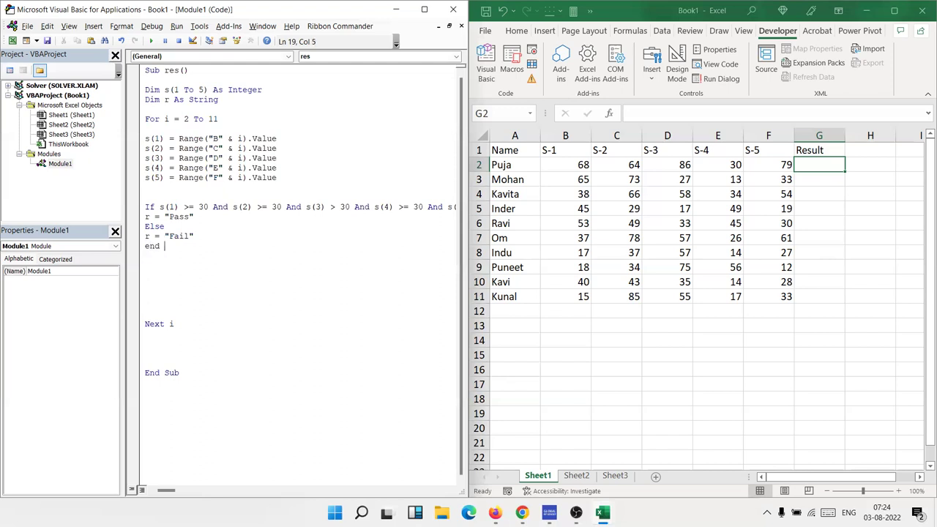
pyautogui.write('if')
pyautogui.press('Return')
pyautogui.click(145, 284)
# Add Range("G" & i).Value = r before Next i and widen the code window.
pyautogui.write('range("')
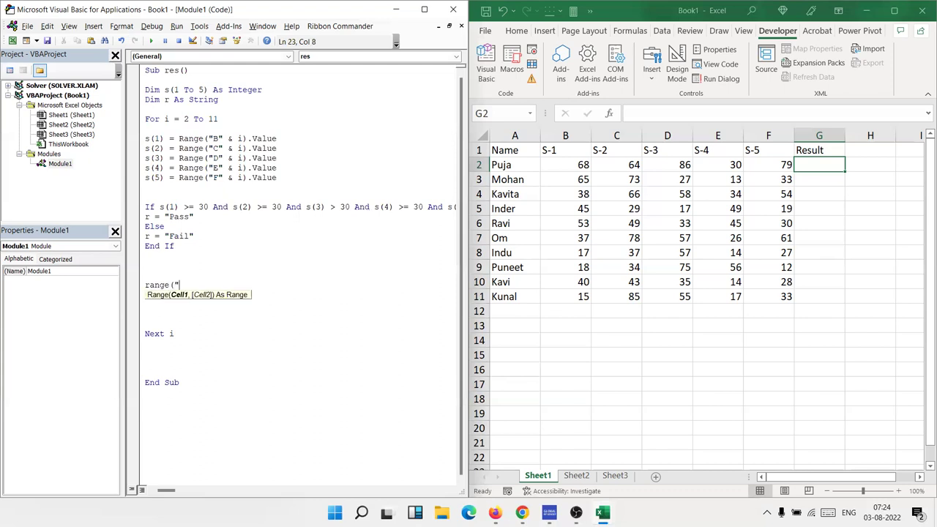
pyautogui.write('G" & i)')
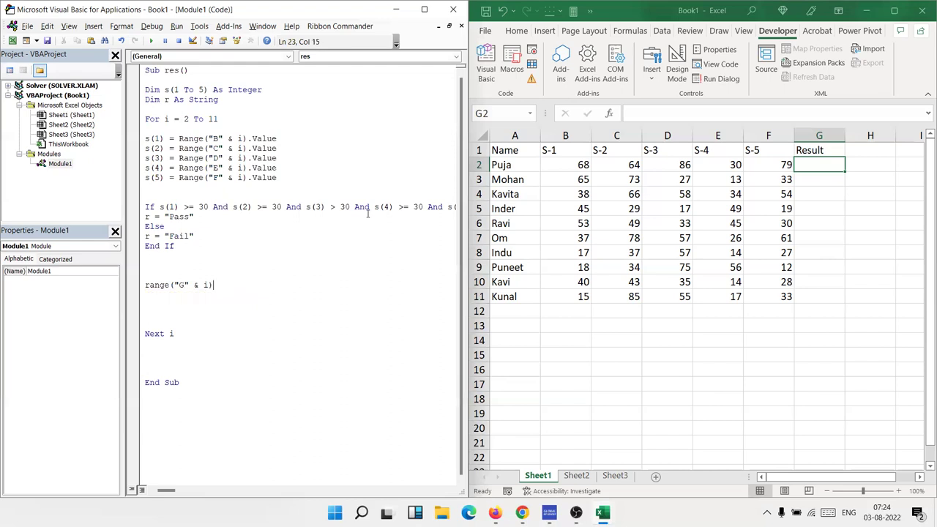
pyautogui.write('.v')
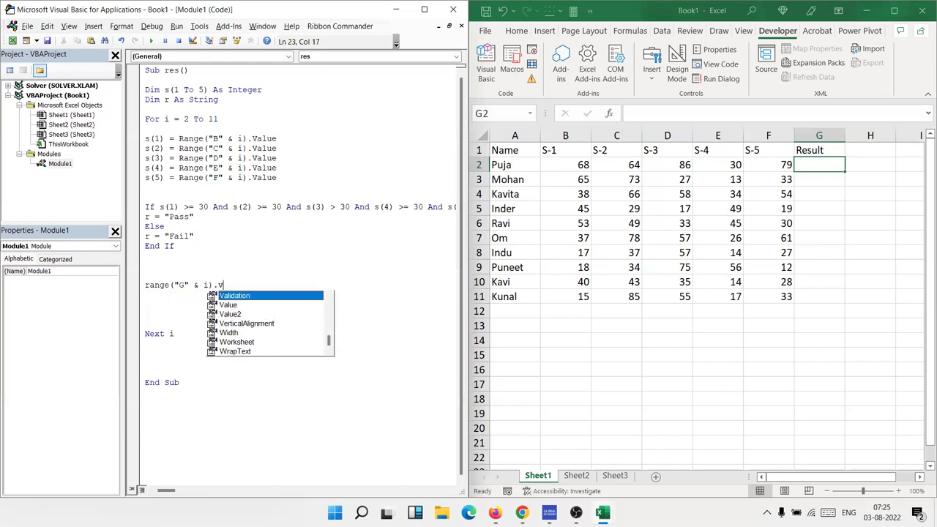
pyautogui.write('alue = r')
pyautogui.press('Up')
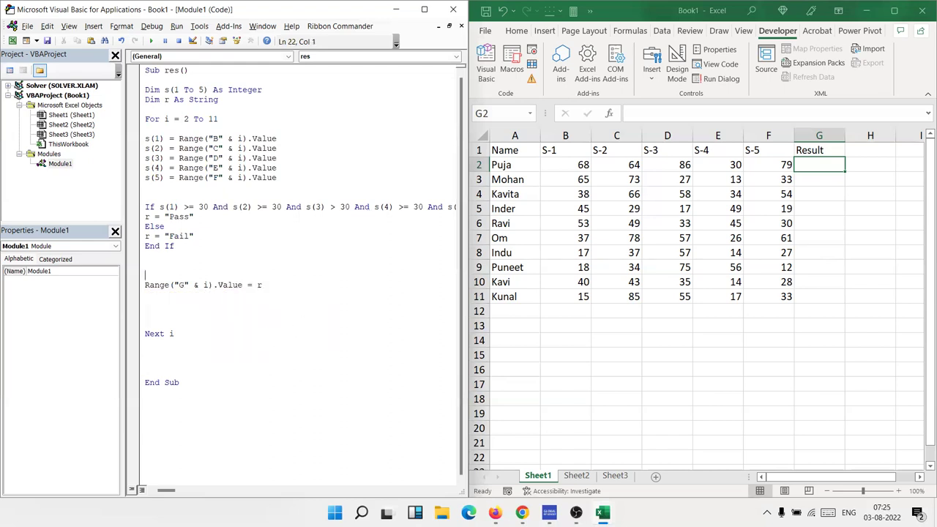
pyautogui.click(270, 158)
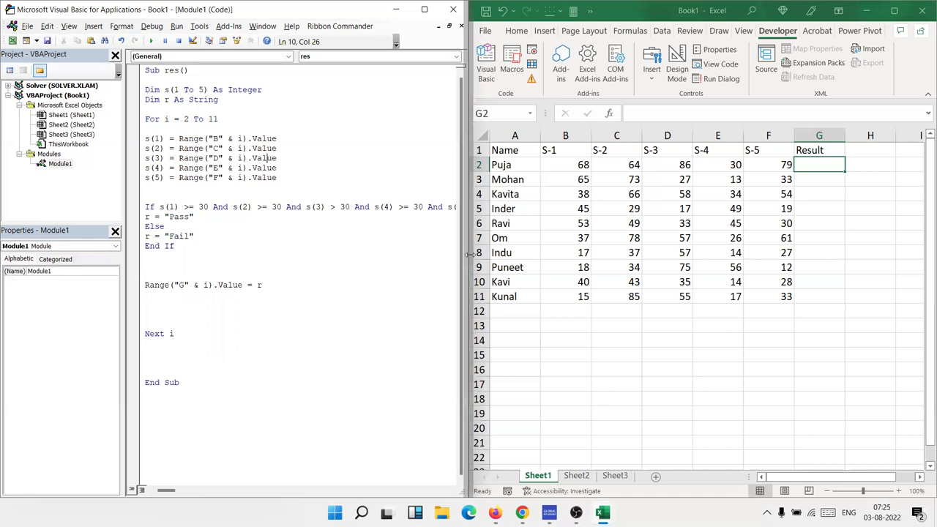
pyautogui.moveTo(469, 254); pyautogui.dragTo(538, 254)
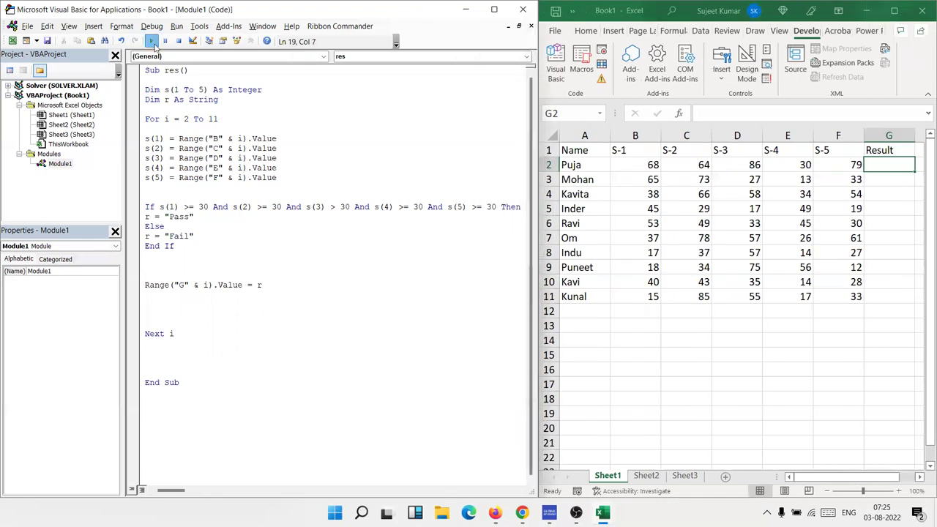
# Run the res macro and check the Pass/Fail results written to G2:G11.
pyautogui.click(153, 42)
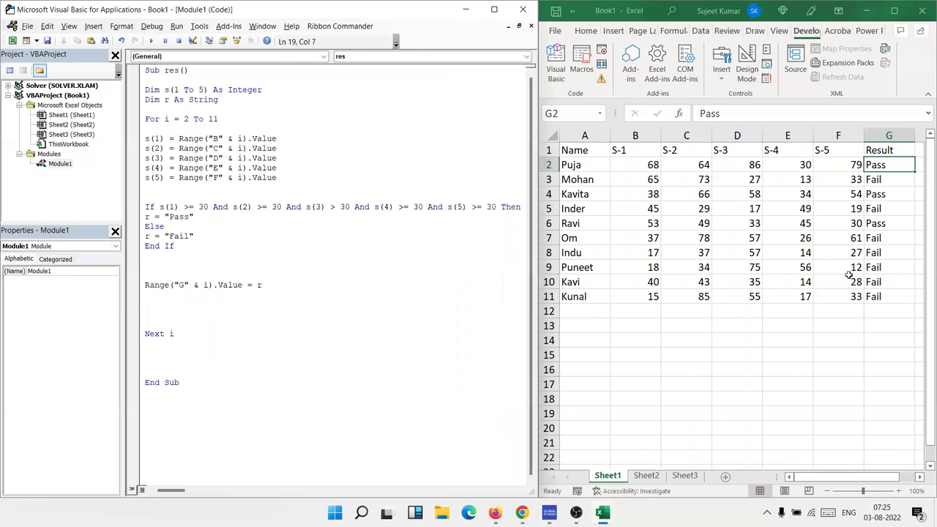
pyautogui.moveTo(878, 293); pyautogui.dragTo(880, 165)
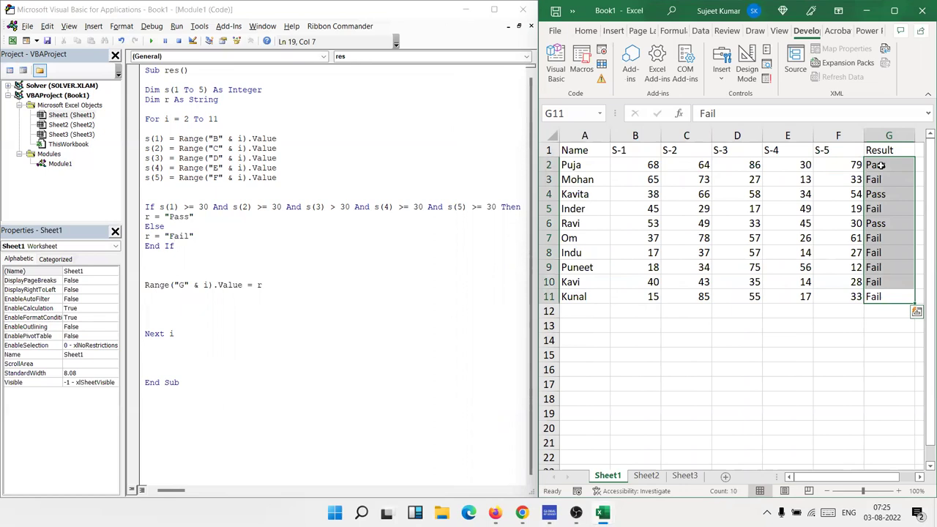
pyautogui.click(829, 366)
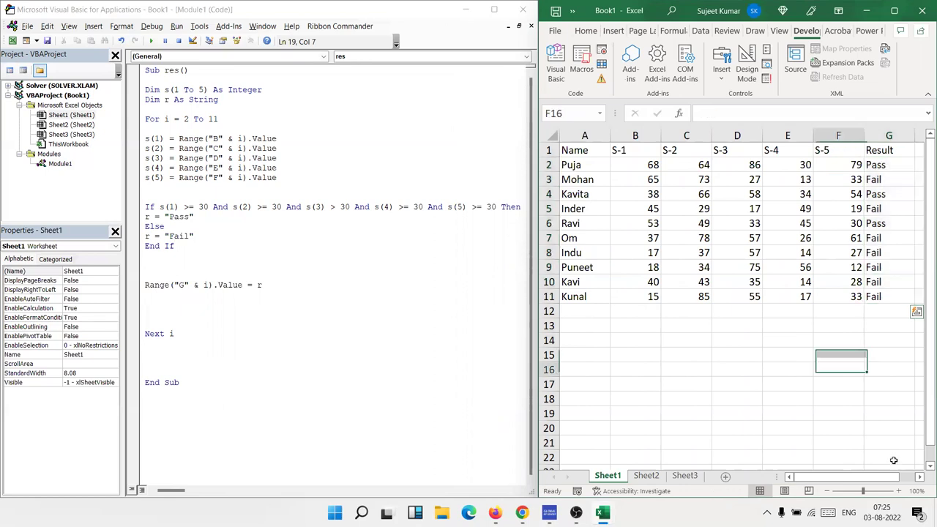
pyautogui.click(919, 477)
pyautogui.click(919, 476)
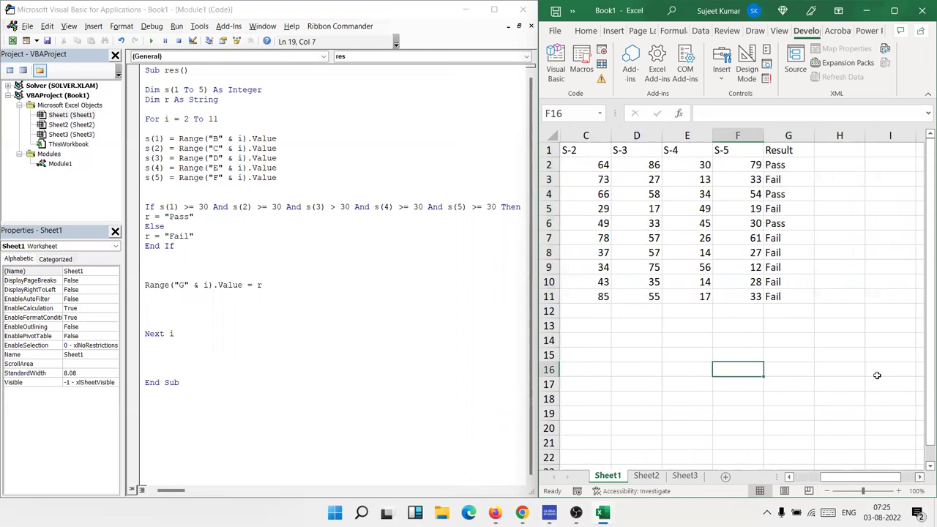
pyautogui.click(830, 152)
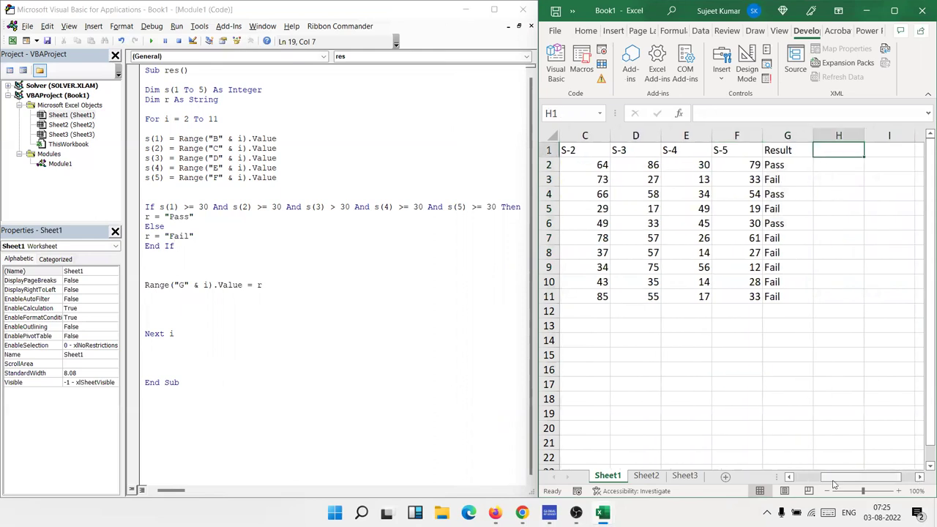
pyautogui.moveTo(833, 483); pyautogui.dragTo(853, 480)
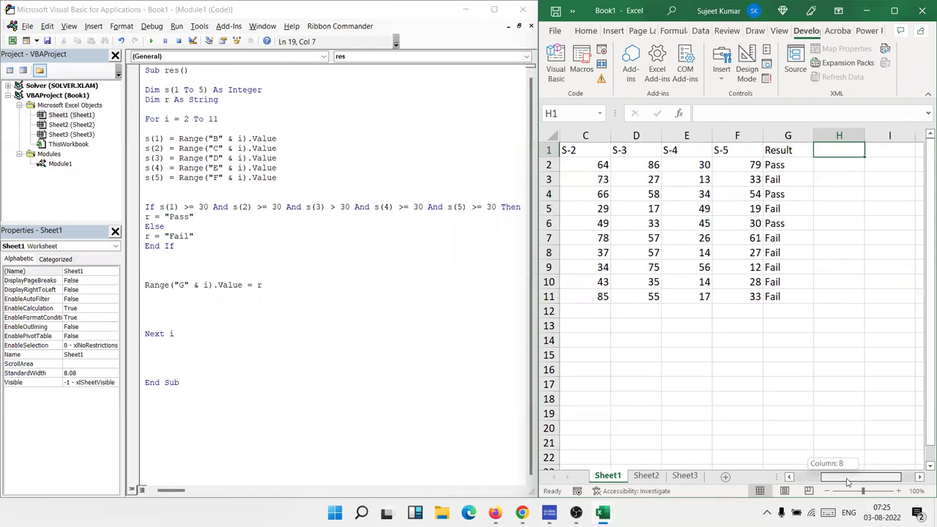
pyautogui.moveTo(852, 480); pyautogui.dragTo(809, 489)
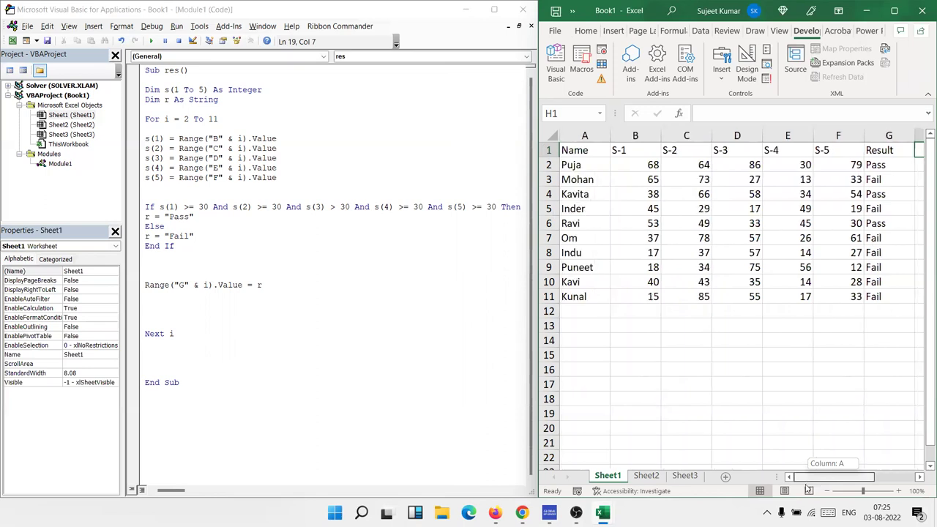
# Remove the extra blank lines in the res macro around End If, Next i and End Sub.
pyautogui.click(218, 392)
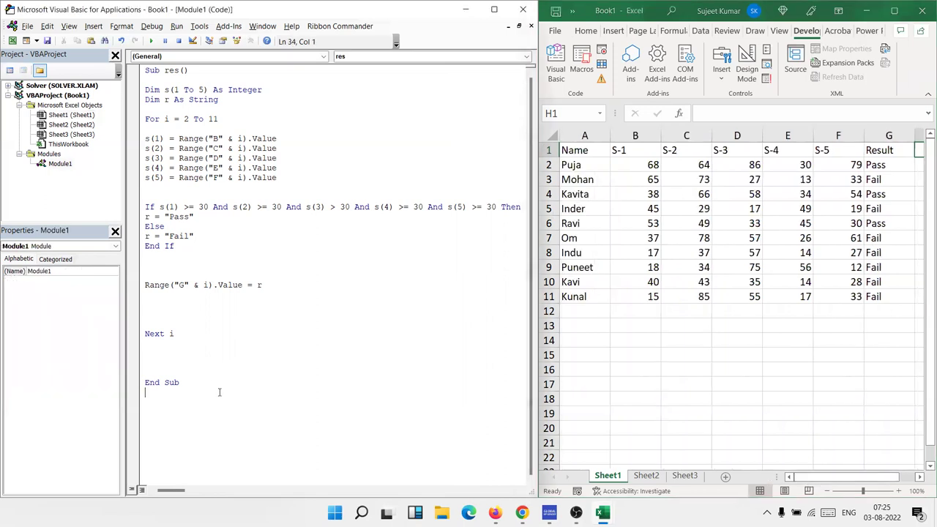
pyautogui.click(180, 353)
pyautogui.press('BackSpace')
pyautogui.press('Delete')
pyautogui.press('Up')
pyautogui.press('Up')
pyautogui.press('Up')
pyautogui.press('Up')
pyautogui.press('Delete')
pyautogui.press('Delete')
pyautogui.press('Delete')
pyautogui.press('Up')
pyautogui.press('Up')
pyautogui.press('Delete')
pyautogui.press('Delete')
pyautogui.press('BackSpace')
pyautogui.press('Up')
pyautogui.press('Up')
pyautogui.press('Up')
pyautogui.press('Up')
pyautogui.press('Up')
pyautogui.press('Up')
pyautogui.press('Delete')
pyautogui.press('Delete')
pyautogui.press('Down')
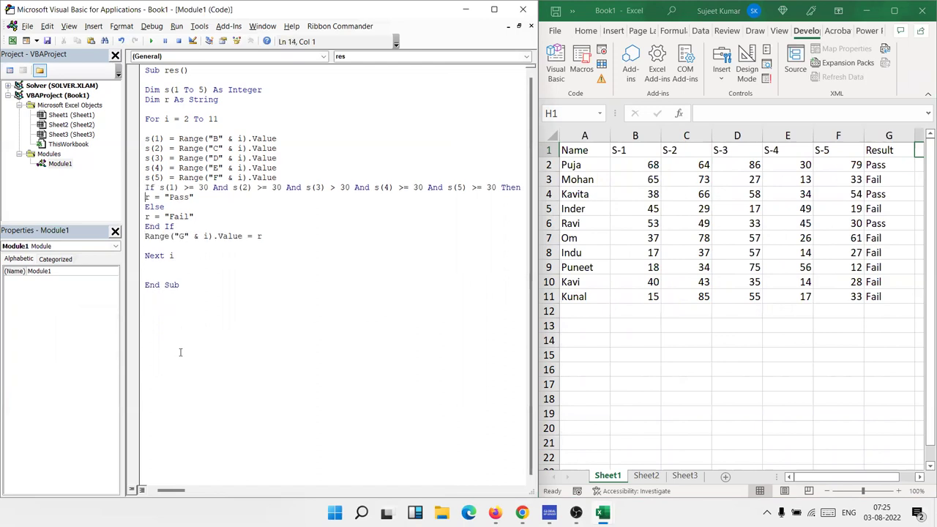
# Duplicate the whole res macro below End Sub and rename the copy to res_1.
pyautogui.moveTo(207, 318); pyautogui.dragTo(99, 81)
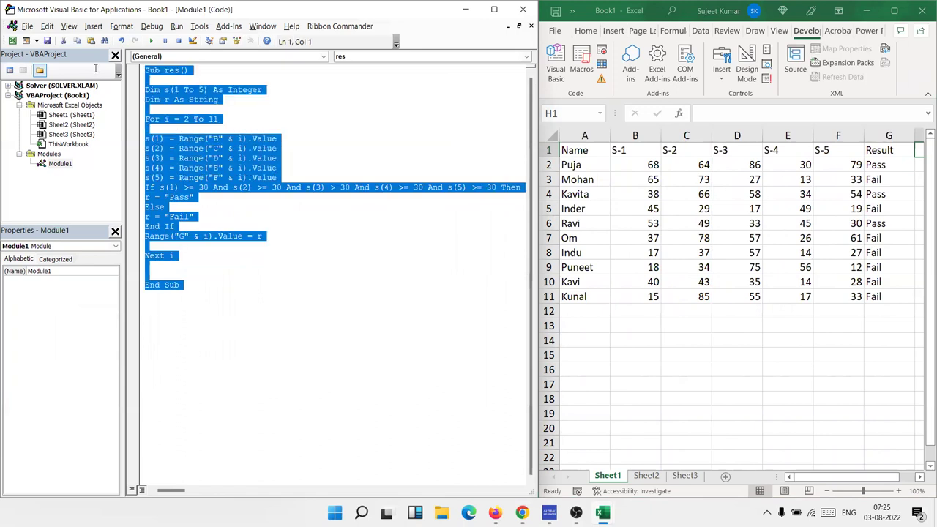
pyautogui.hotkey('ctrl', 'c')
pyautogui.click(158, 311)
pyautogui.hotkey('ctrl', 'v')
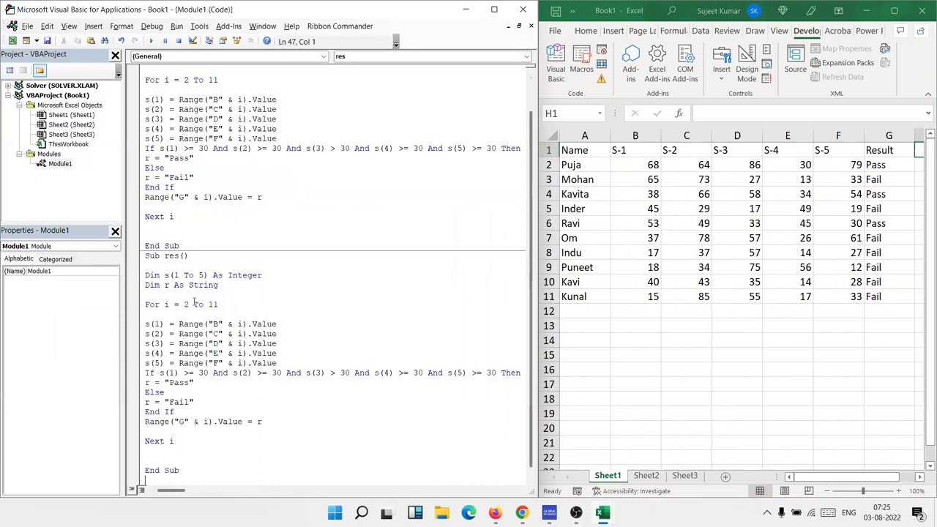
pyautogui.click(180, 255)
pyautogui.write('_1')
pyautogui.scroll(-1, 171, 358)
# Delete res_1's combined If block and Range line, leaving blank lines above Next i.
pyautogui.moveTo(145, 363)
pyautogui.mouseDown()
pyautogui.moveTo(183, 401)
pyautogui.moveTo(276, 422)
pyautogui.mouseUp()
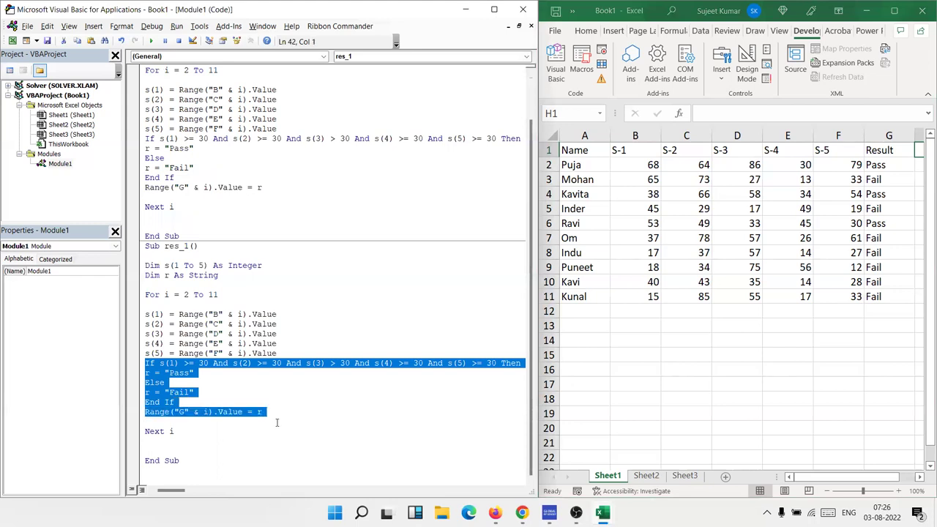
pyautogui.press('Delete')
pyautogui.press('Return')
pyautogui.press('Return')
pyautogui.press('Return')
pyautogui.scroll(-1, 272, 420)
pyautogui.press('Return')
pyautogui.press('Up')
pyautogui.press('Up')
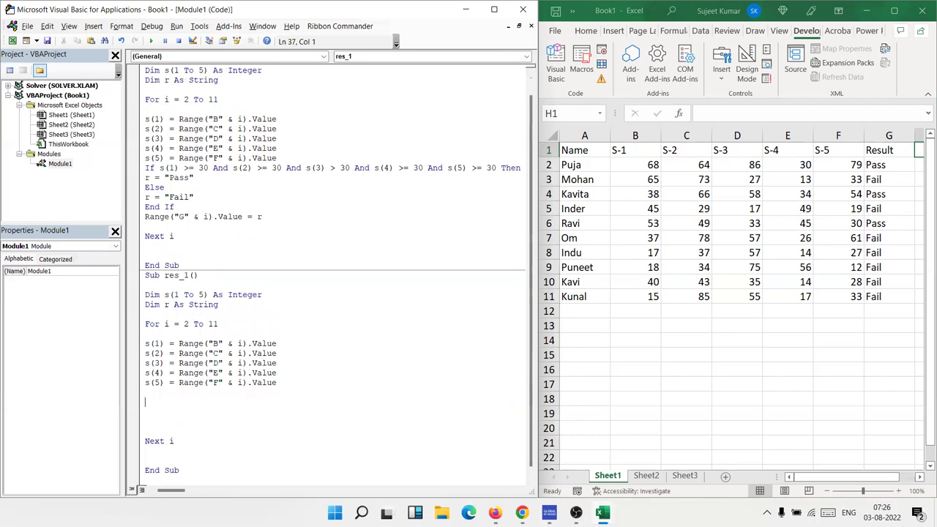
pyautogui.scroll(-1, 226, 417)
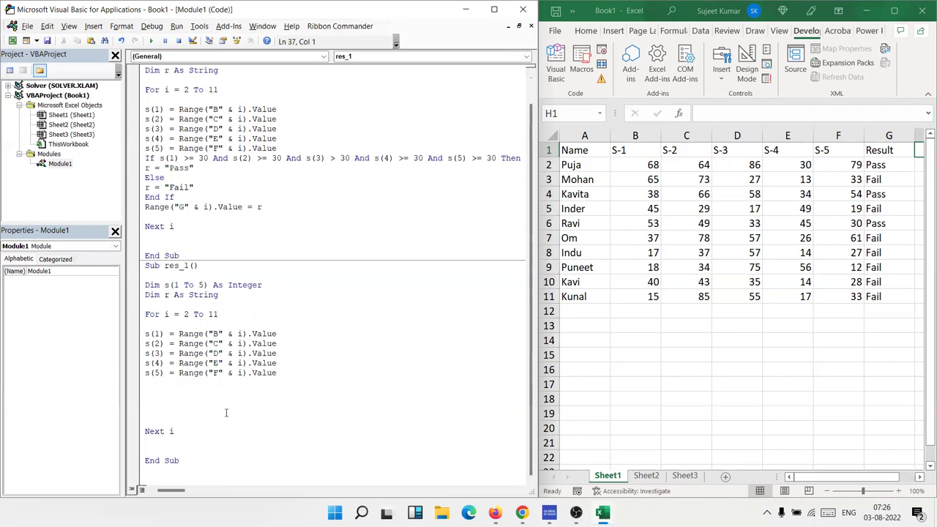
pyautogui.press('Return')
pyautogui.press('Up')
# Write the line If s(1) >= 30 Then, adding the missing bracket after the compile error.
pyautogui.write('if s(')
pyautogui.write('1)')
pyautogui.press('BackSpace')
pyautogui.write('>=30 ')
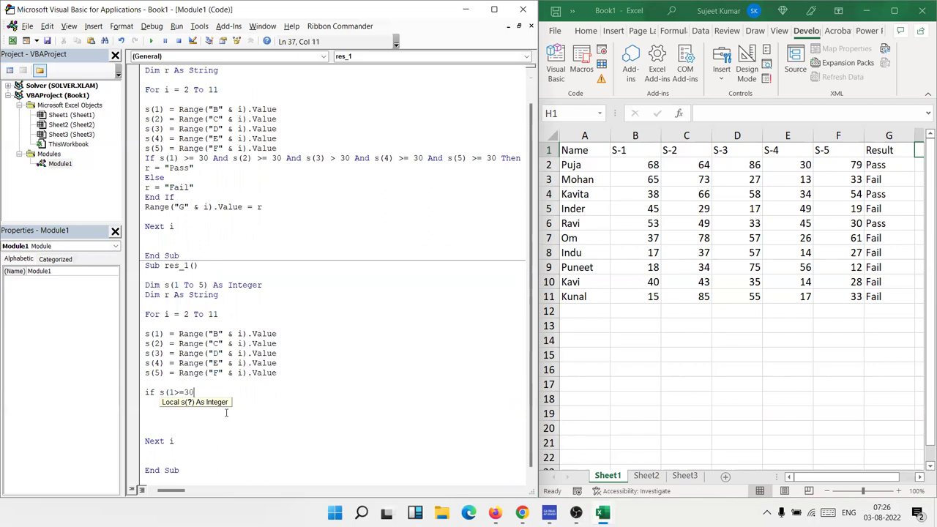
pyautogui.write('then')
pyautogui.press('Return')
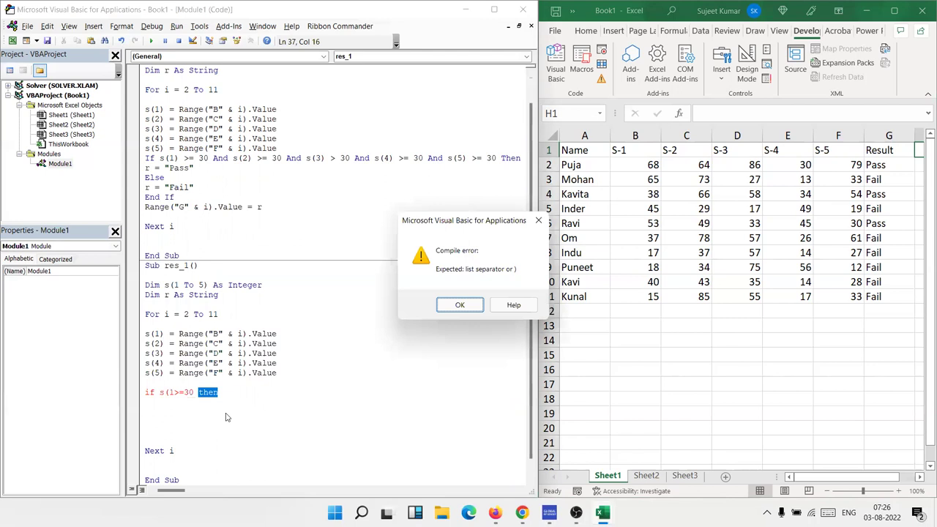
pyautogui.press('Return')
pyautogui.press('Left')
pyautogui.press('Left')
pyautogui.press('Left')
pyautogui.write(')')
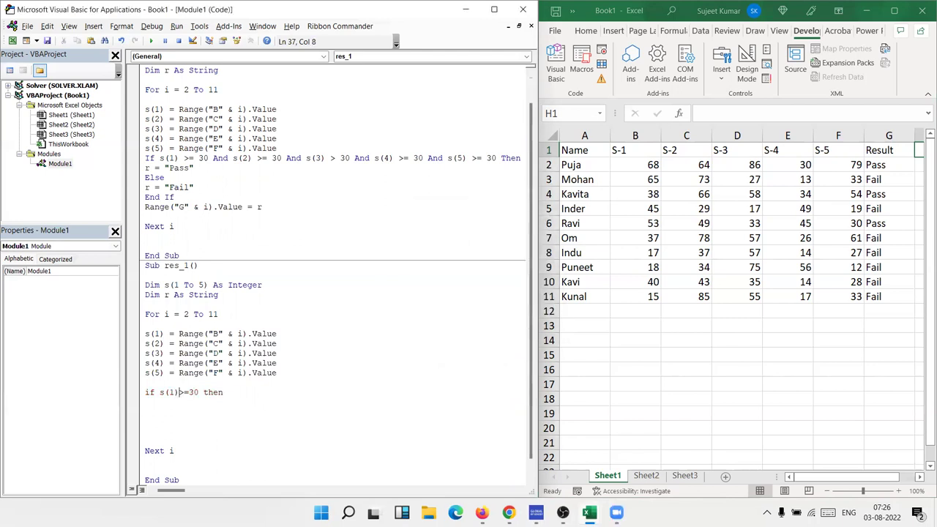
pyautogui.press('End')
pyautogui.press('Return')
pyautogui.press('Return')
# Add an indented If s(2) >= 30 Then line under the s(1) condition.
pyautogui.press('Up')
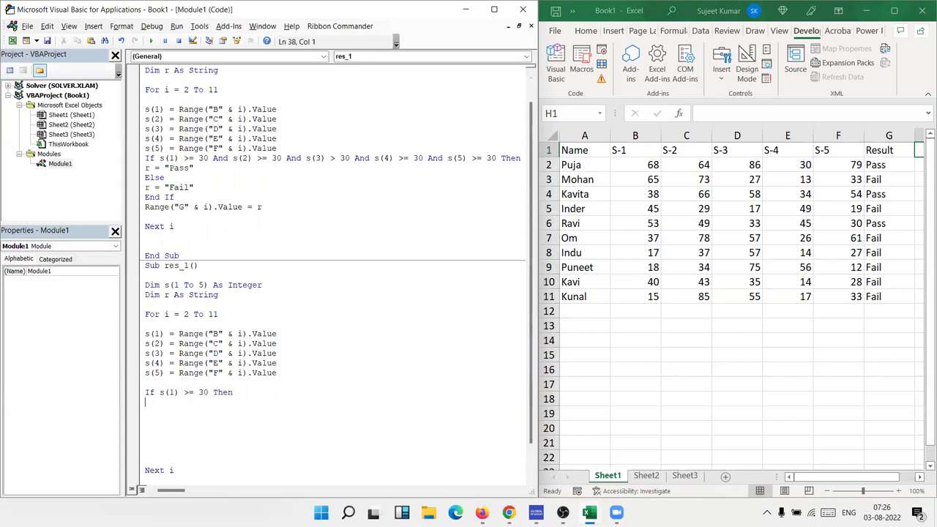
pyautogui.press('Tab')
pyautogui.write('if ')
pyautogui.write('(')
pyautogui.write('S')
pyautogui.write('2')
pyautogui.press('BackSpace')
pyautogui.press('BackSpace')
pyautogui.press('BackSpace')
pyautogui.write('s')
pyautogui.write('2')
pyautogui.write(')>=30 thne')
pyautogui.press('Return')
pyautogui.press('Return')
pyautogui.write('then')
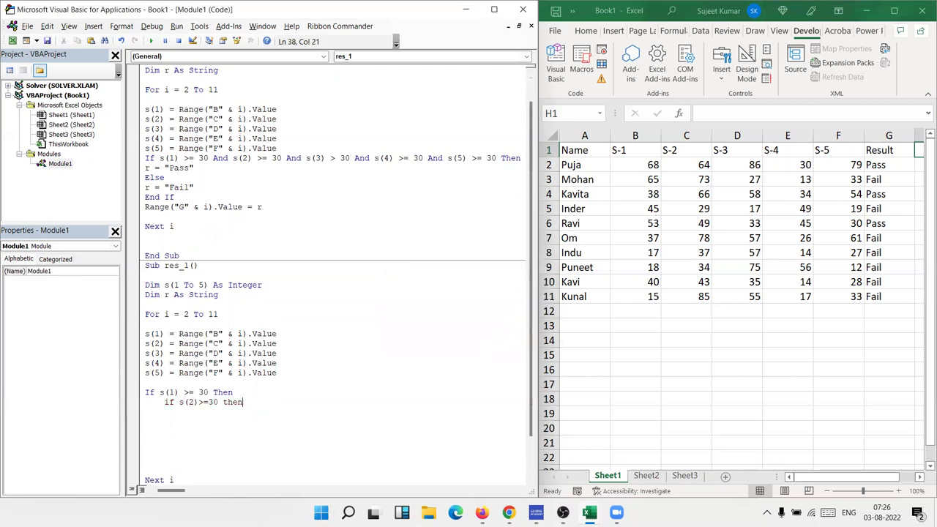
pyautogui.press('Return')
pyautogui.press('Return')
# Add progressively indented If lines testing s(3), s(4) and s(5) >= 30.
pyautogui.press('Tab')
pyautogui.write('if s')
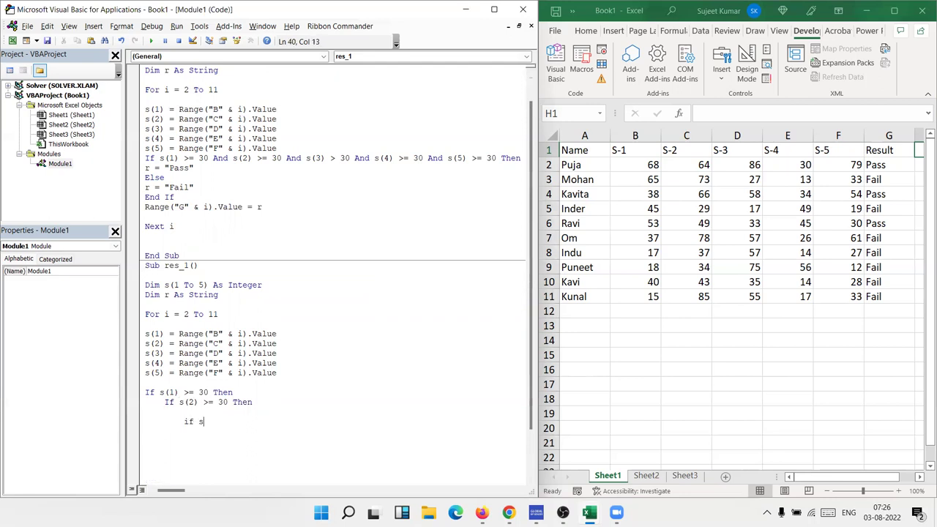
pyautogui.write('(')
pyautogui.click(226, 414)
pyautogui.press('Return')
pyautogui.write('3) ')
pyautogui.write('>= 30 Then')
pyautogui.press('Return')
pyautogui.press('Return')
pyautogui.press('Tab')
pyautogui.write('if s(')
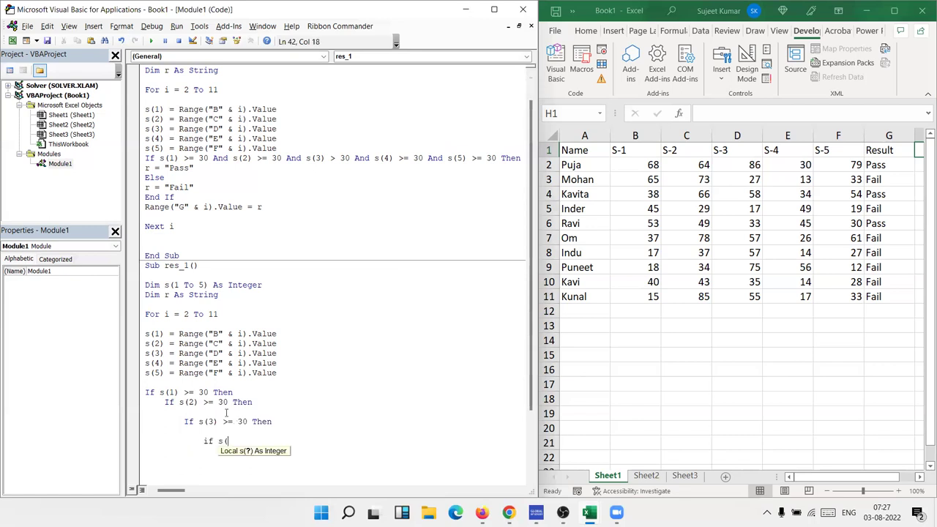
pyautogui.write('4')
pyautogui.write(')>=30 then')
pyautogui.press('Return')
pyautogui.press('Return')
pyautogui.press('Tab')
pyautogui.write('if s(')
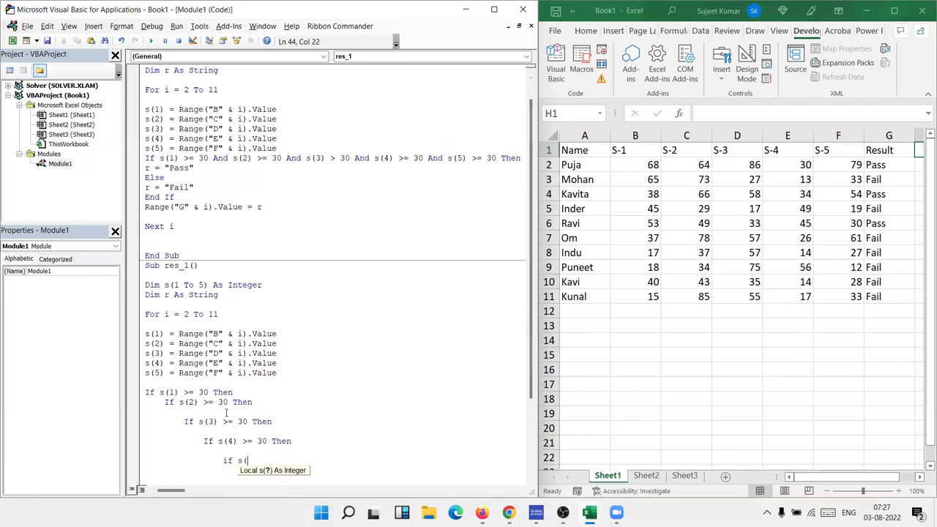
pyautogui.write('5)')
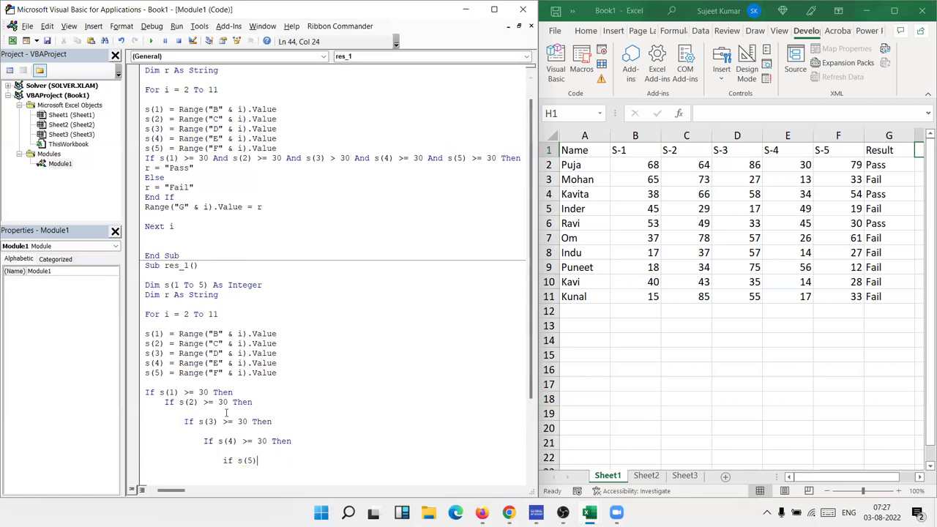
pyautogui.write('>=30 then')
pyautogui.press('Return')
# Select the nested s(2) to s(5) If lines.
pyautogui.press('Down')
pyautogui.press('Down')
pyautogui.press('Down')
pyautogui.press('Down')
pyautogui.press('Down')
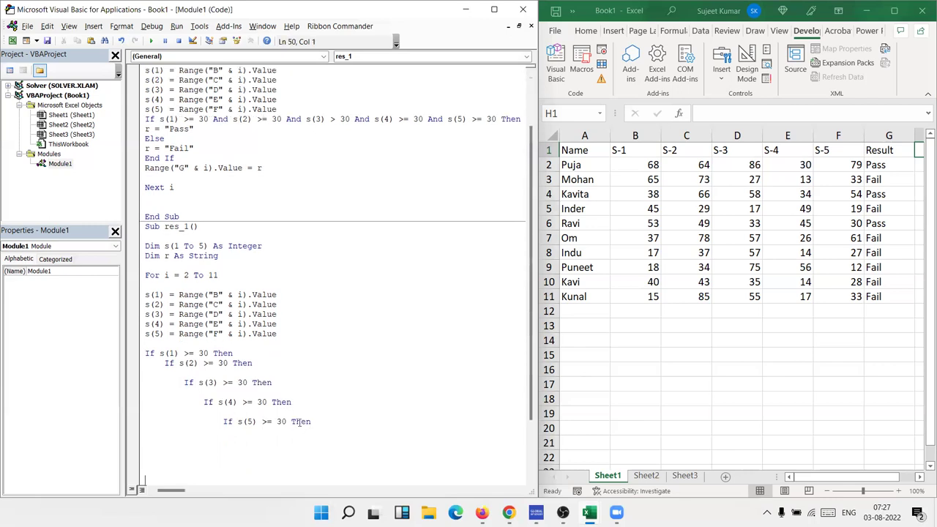
pyautogui.moveTo(166, 363); pyautogui.dragTo(174, 363)
pyautogui.click(193, 385)
pyautogui.scroll(-3, 249, 424)
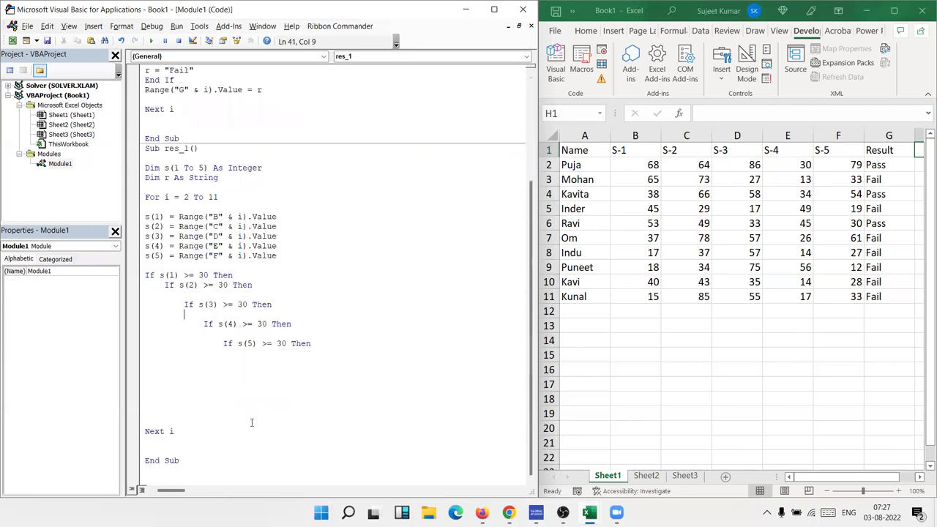
pyautogui.moveTo(221, 353); pyautogui.dragTo(153, 286)
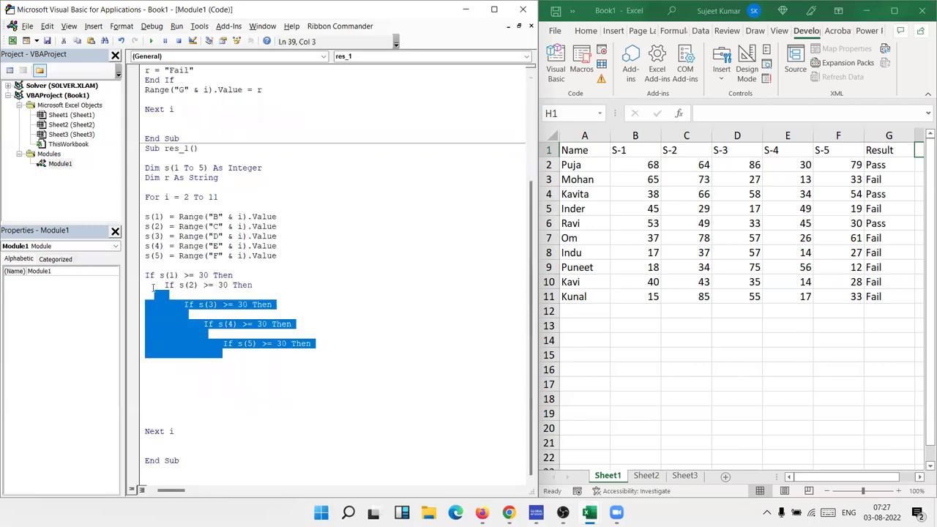
# Replace the s(2)–s(5) lines with Else and End If under the s(1) condition.
pyautogui.press('Delete')
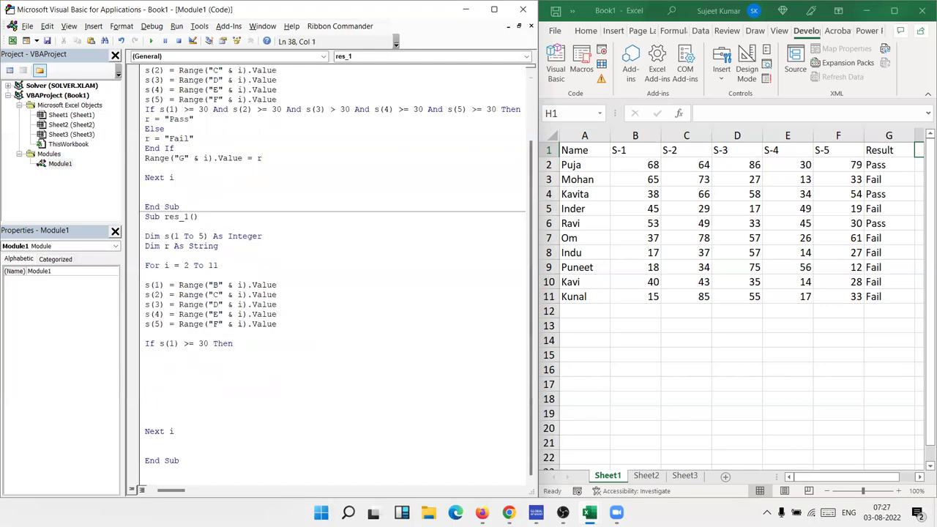
pyautogui.press('Return')
pyautogui.write('end')
pyautogui.press('BackSpace')
pyautogui.press('BackSpace')
pyautogui.press('BackSpace')
pyautogui.write('sle')
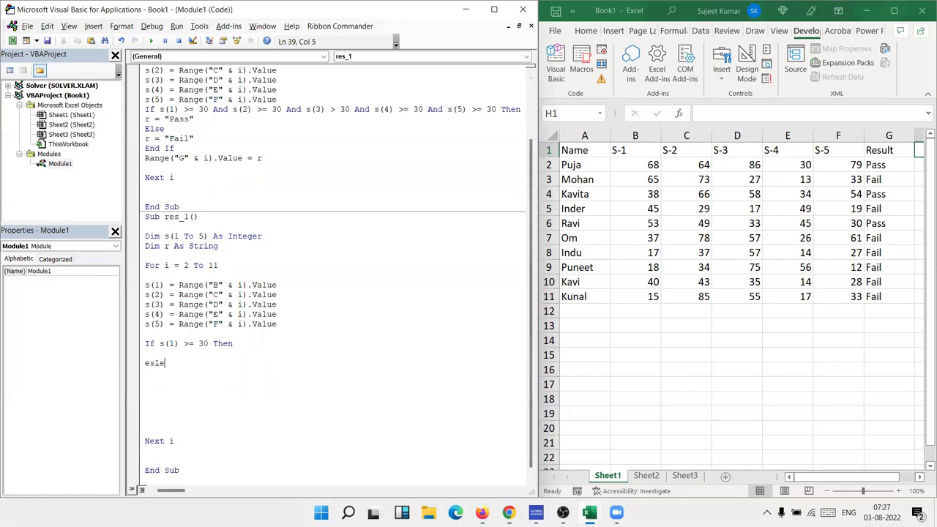
pyautogui.press('BackSpace')
pyautogui.press('BackSpace')
pyautogui.press('BackSpace')
pyautogui.write('lse')
pyautogui.press('Return')
pyautogui.press('Return')
pyautogui.press('Return')
pyautogui.write('end if')
# Assign r = "S1 Fail" in the Else branch of the s(1) test.
pyautogui.click(165, 362)
pyautogui.click(146, 373)
pyautogui.write('r = ')
pyautogui.write('"S')
pyautogui.write('1 ')
pyautogui.write('Fail"')
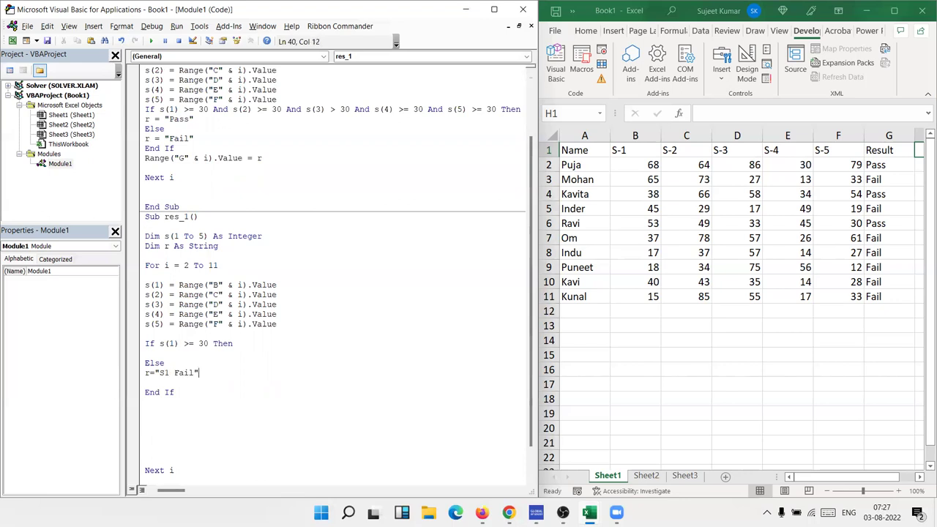
pyautogui.press('Return')
pyautogui.press('Delete')
pyautogui.press('BackSpace')
# Open a line under the s(1) condition and begin if s(2)>=30 then.
pyautogui.press('Up')
pyautogui.press('Up')
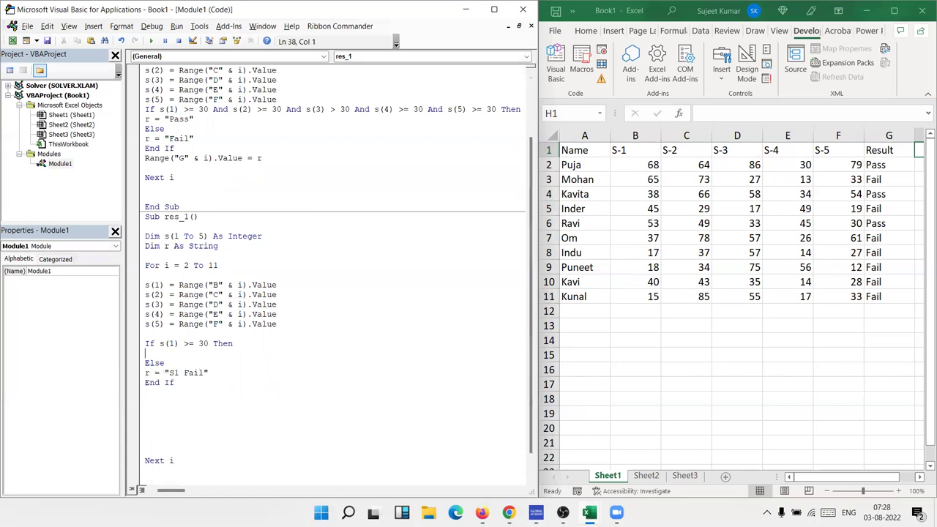
pyautogui.press('Up')
pyautogui.press('Return')
pyautogui.press('Return')
pyautogui.press('Return')
pyautogui.press('Up')
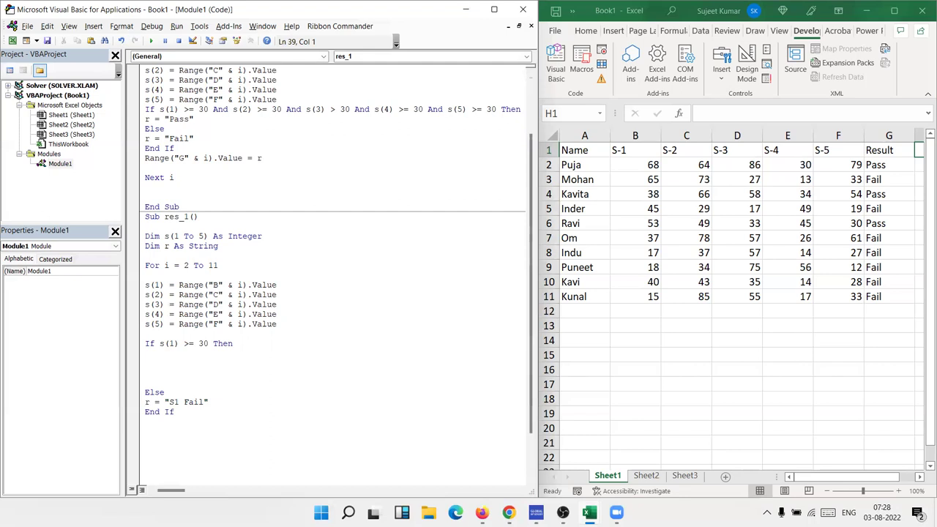
pyautogui.write('if s(2')
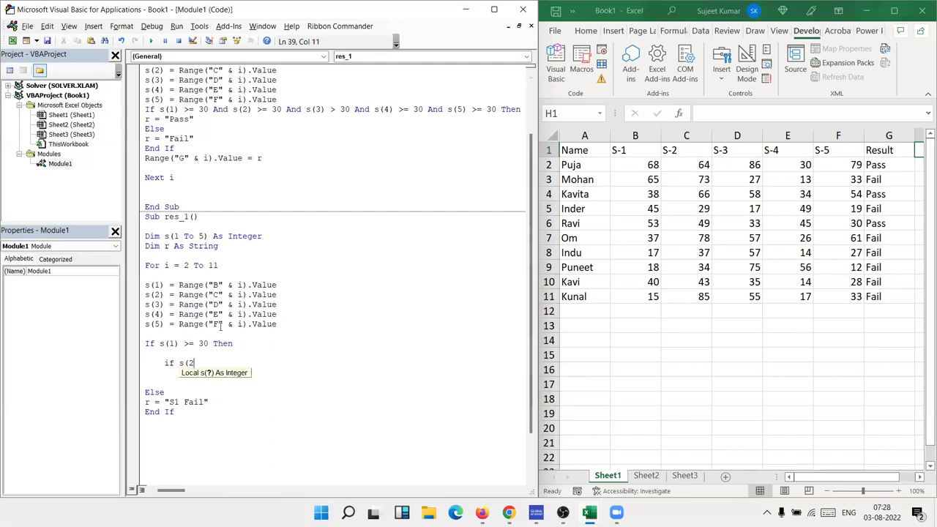
pyautogui.write(')>=30')
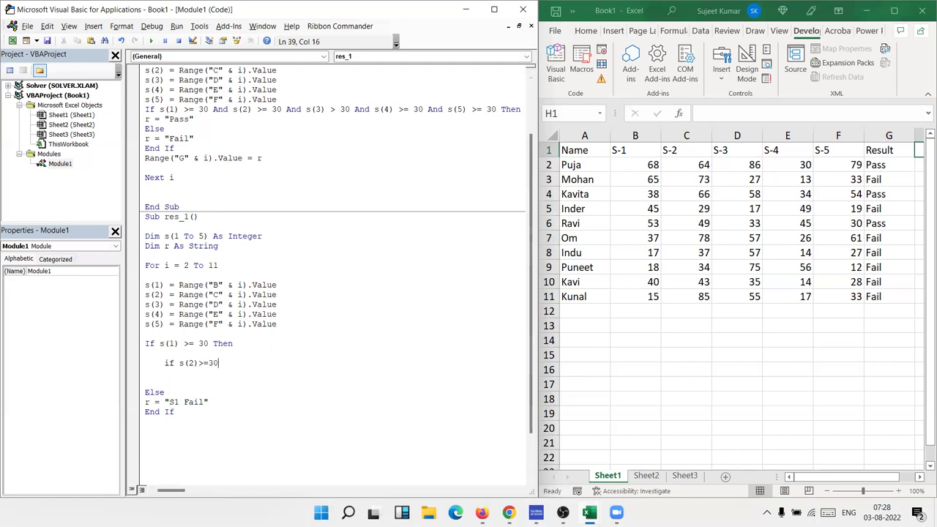
pyautogui.write(' then')
# Give the s(2) block an Else with r = "S2 Fail" and End If, plus blank lines above Else.
pyautogui.press('Return')
pyautogui.press('Return')
pyautogui.write('else')
pyautogui.press('Return')
pyautogui.press('Return')
pyautogui.write('r="S2 Fail"')
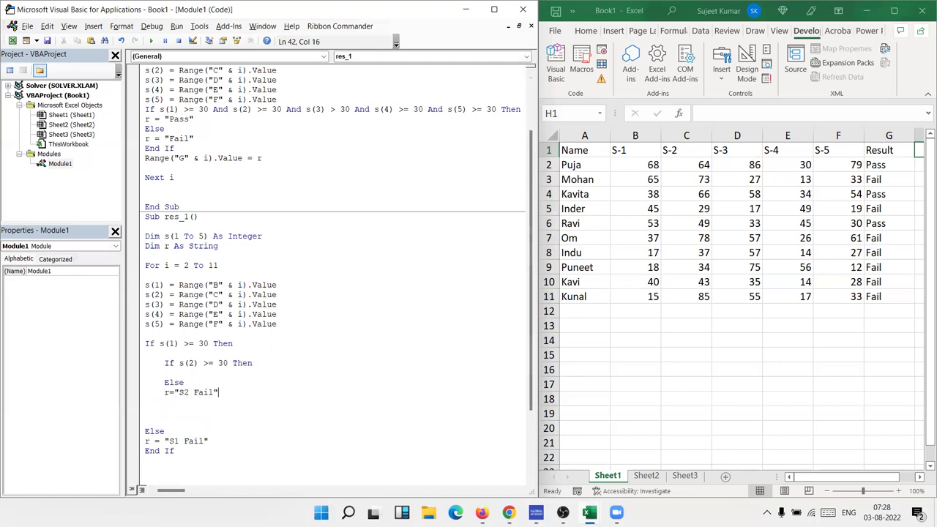
pyautogui.press('Return')
pyautogui.write('end if')
pyautogui.press('Return')
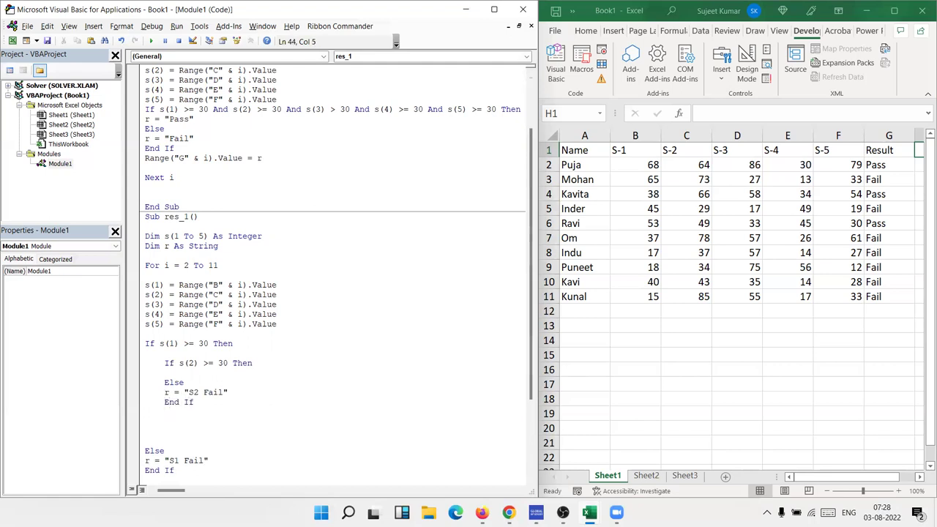
pyautogui.press('Up')
pyautogui.press('Up')
pyautogui.press('Return')
pyautogui.press('Return')
pyautogui.press('Up')
pyautogui.press('Up')
# Type If s(3) >= 30 Then inside the s(2) branch.
pyautogui.press('Return')
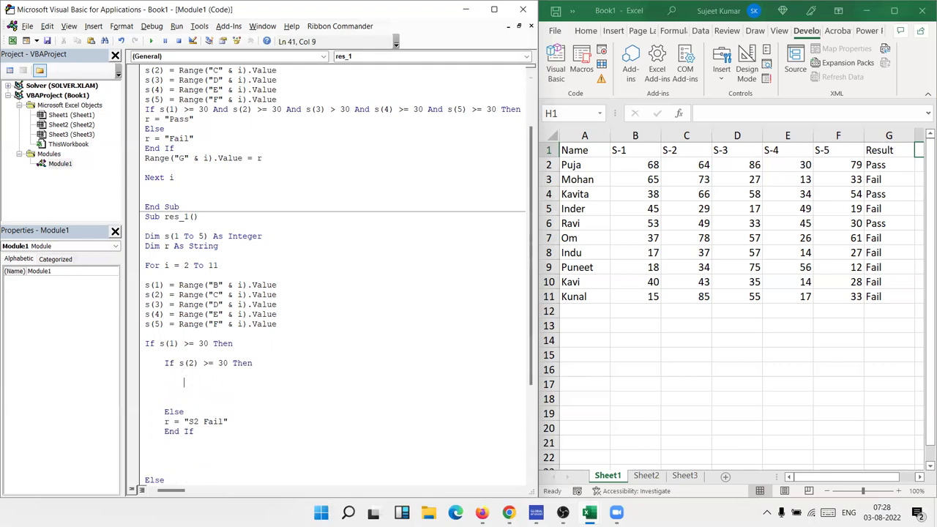
pyautogui.write('if')
pyautogui.write(' s')
pyautogui.write('<3')
pyautogui.write(')')
pyautogui.press('BackSpace')
pyautogui.press('BackSpace')
pyautogui.press('BackSpace')
pyautogui.write('(3)>=')
pyautogui.write('30 then')
pyautogui.press('Return')
# Add Else with r = "S3 Fail" and End If to the s(3) block.
pyautogui.press('Return')
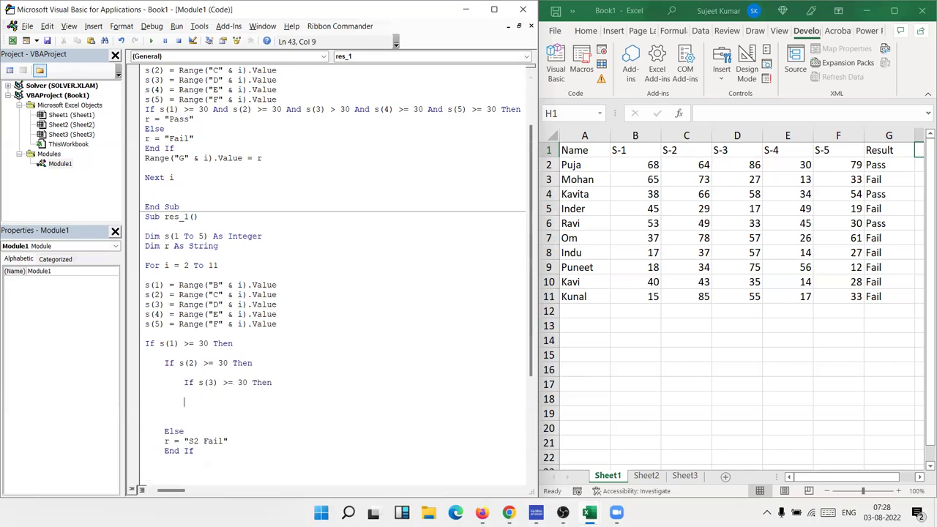
pyautogui.press('Up')
pyautogui.press('Tab')
pyautogui.click(185, 402)
pyautogui.write('else')
pyautogui.press('Return')
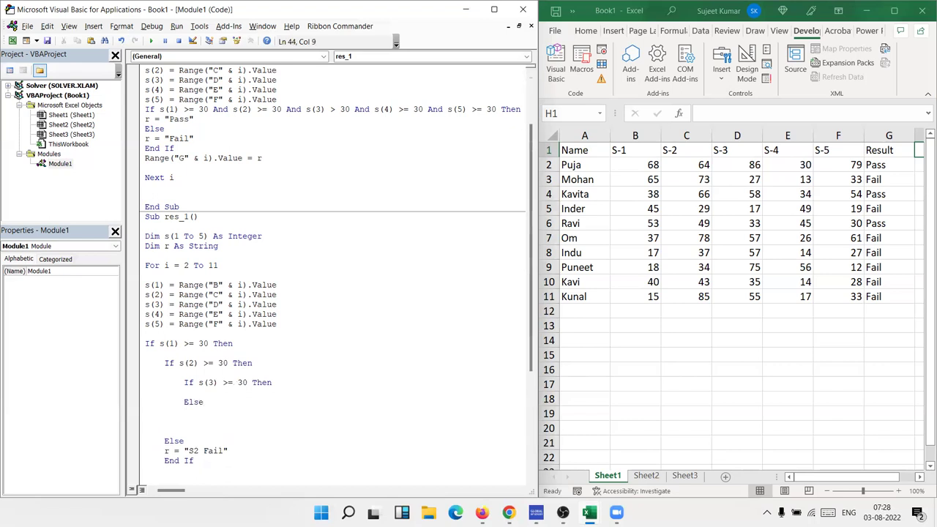
pyautogui.write('r')
pyautogui.write('=s')
pyautogui.press('BackSpace')
pyautogui.write('"S3 Fail')
pyautogui.press('Return')
pyautogui.write('End')
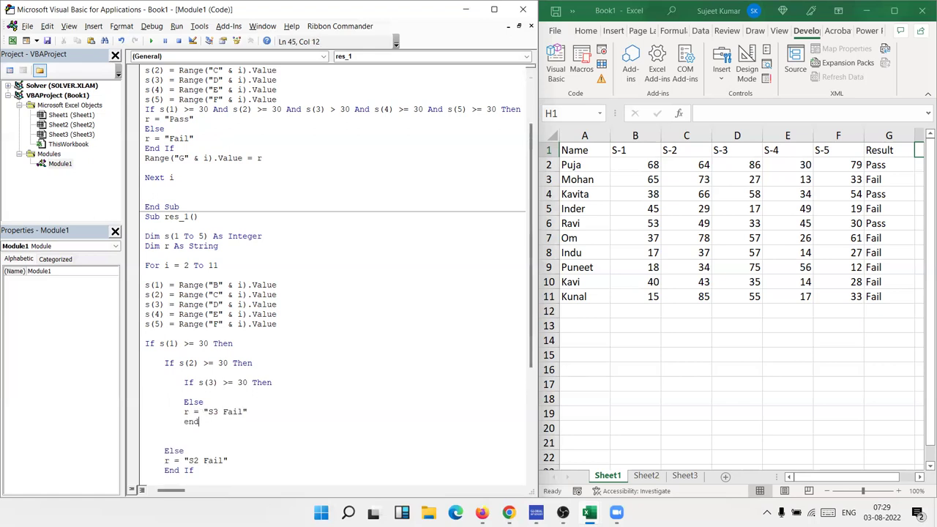
pyautogui.write(' If')
pyautogui.press('Return')
# Insert an indented line above the S3 Else and begin if s(4)>=30.
pyautogui.press('Up')
pyautogui.press('Up')
pyautogui.press('Up')
pyautogui.press('Return')
pyautogui.press('Return')
pyautogui.press('Up')
pyautogui.press('Up')
pyautogui.press('Tab')
pyautogui.write('if s(')
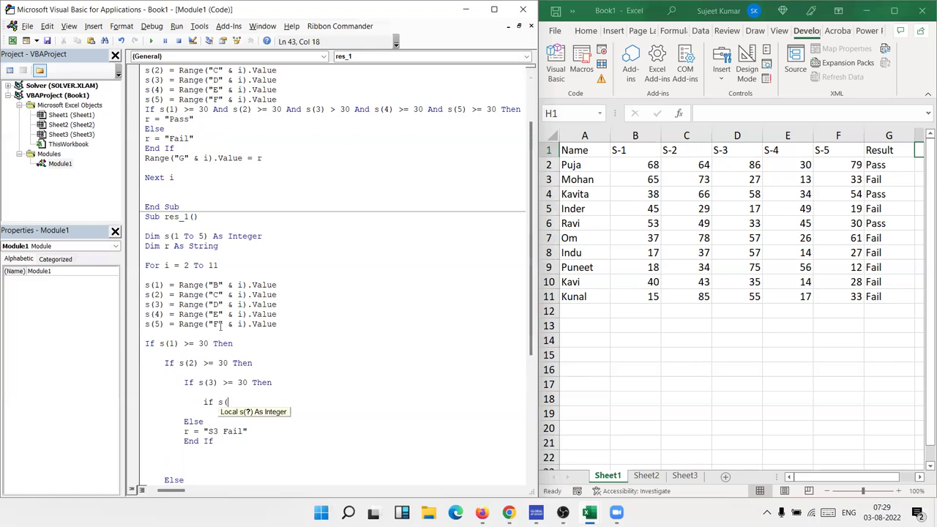
pyautogui.write('4)')
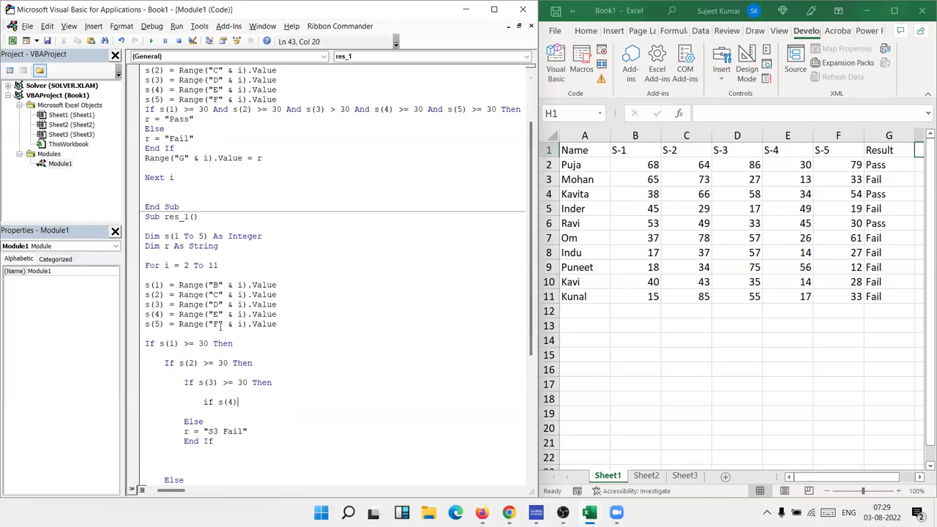
pyautogui.write('>=')
pyautogui.write('30')
# Complete If s(4) >= 30 Then after the missing-Then error, then add Else with r = "S4 Fail".
pyautogui.press('Return')
pyautogui.press('Return')
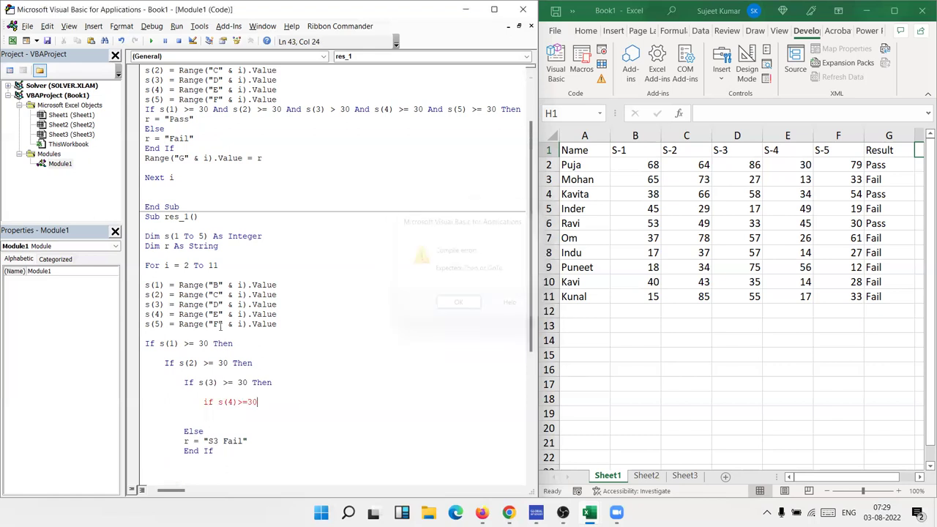
pyautogui.write(' then')
pyautogui.press('Return')
pyautogui.press('Return')
pyautogui.press('Tab')
pyautogui.write('s')
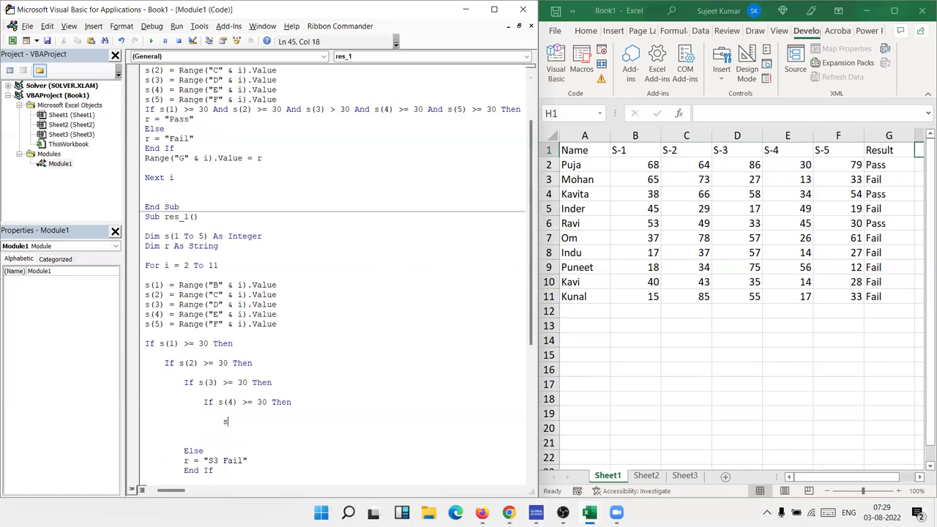
pyautogui.press('BackSpace')
pyautogui.write('else')
pyautogui.press('Return')
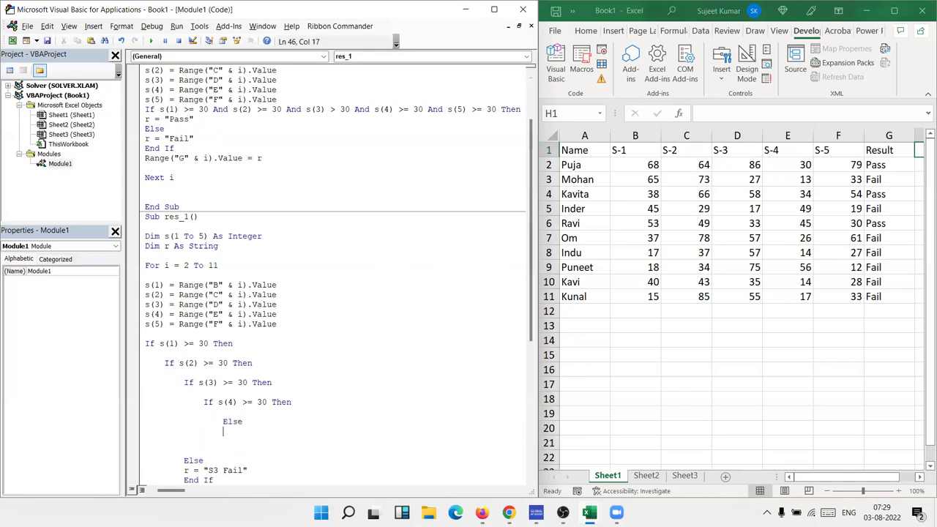
pyautogui.write('r = "S4 ')
pyautogui.write('Fail"')
# Close the S4 Fail branch with End If and add the condition If s(5) >= 30 Then.
pyautogui.press('Return')
pyautogui.write('end if')
pyautogui.press('Return')
pyautogui.press('Return')
pyautogui.press('Return')
pyautogui.press('Tab')
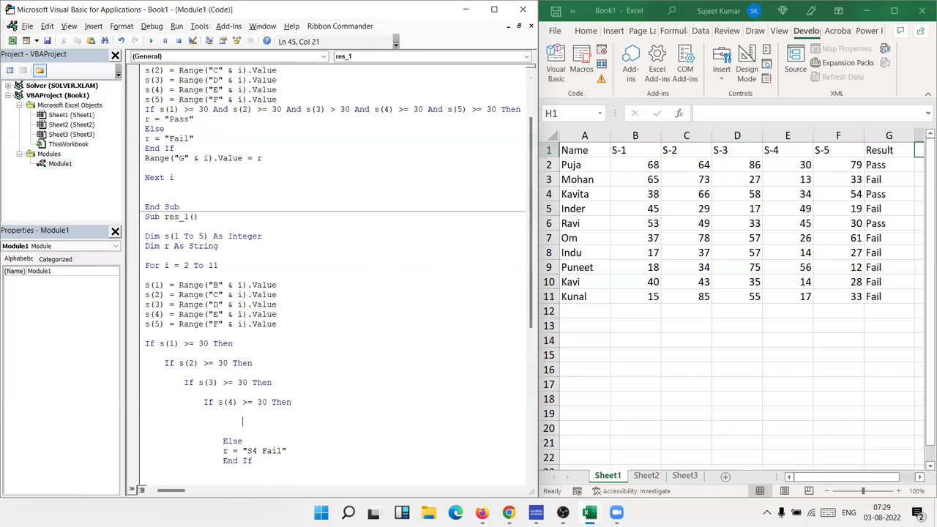
pyautogui.write('if ')
pyautogui.write('s(')
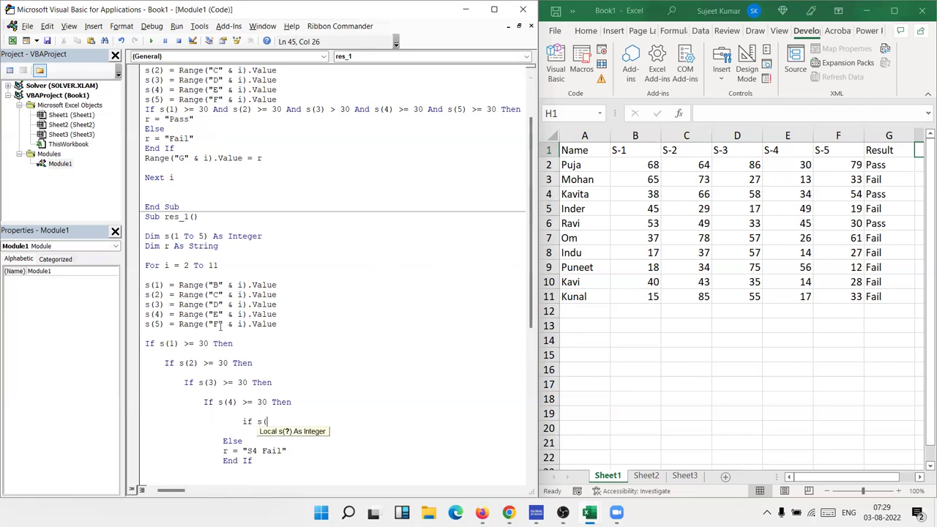
pyautogui.write('5)')
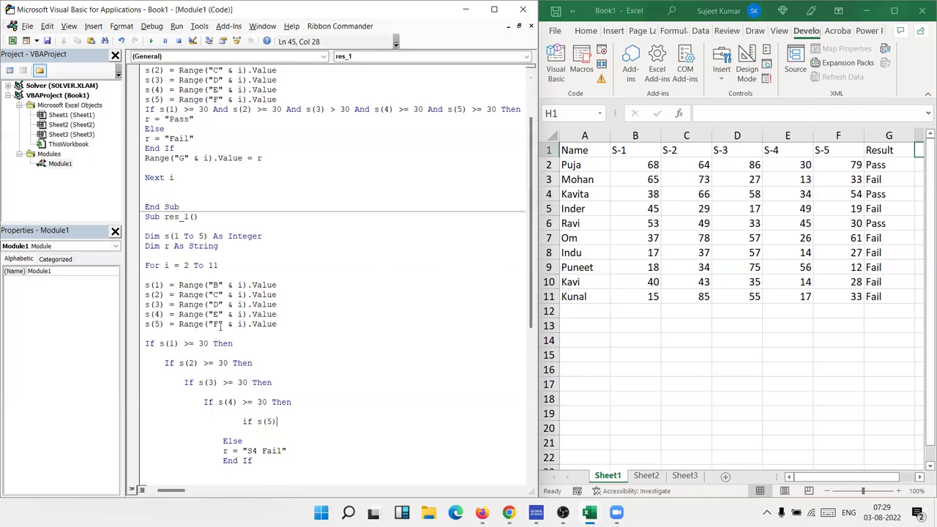
pyautogui.write('>=30')
pyautogui.press('BackSpace')
pyautogui.press('Return')
pyautogui.press('Return')
pyautogui.write('Then')
# Under the s(5) check, set r = "Pass", with Else r = "S5 Fail".
pyautogui.press('Return')
pyautogui.press('Return')
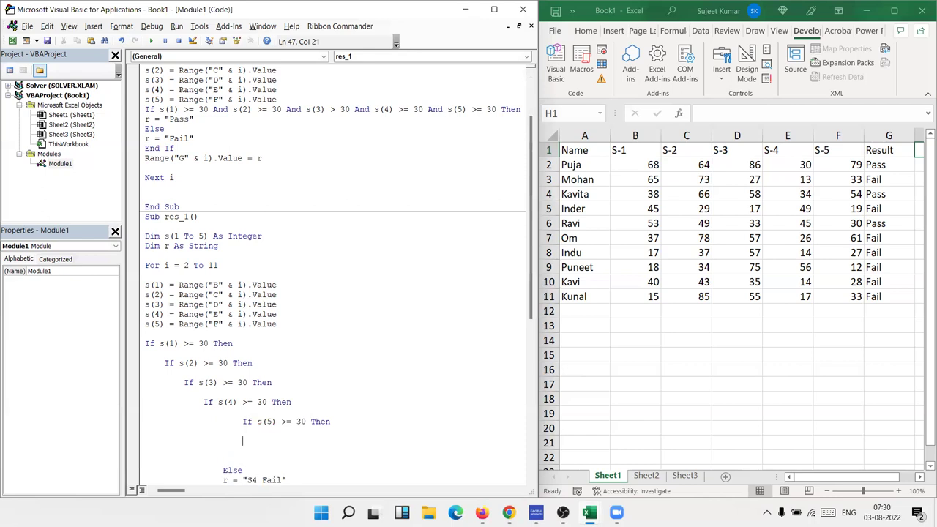
pyautogui.click(243, 431)
pyautogui.write('s')
pyautogui.press('BackSpace')
pyautogui.write('r = "Pass"')
pyautogui.press('Return')
pyautogui.write('els')
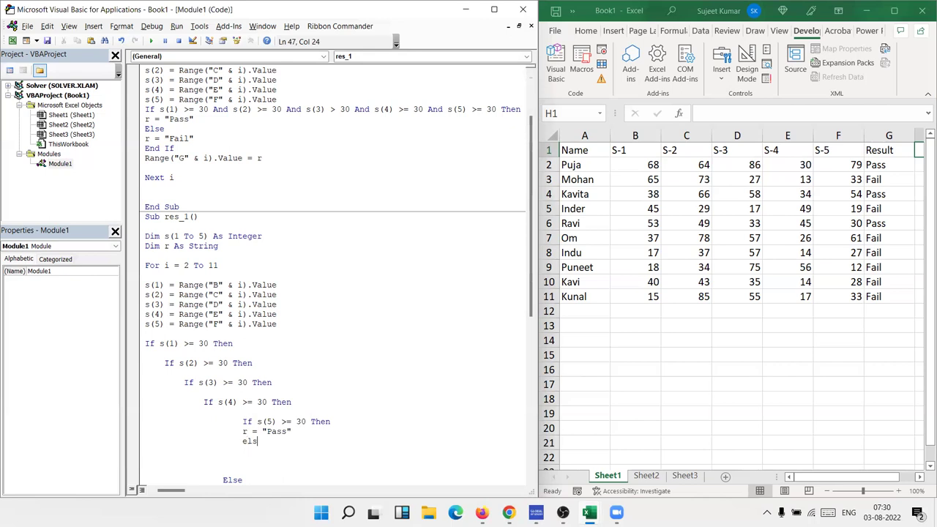
pyautogui.write('e')
pyautogui.press('Return')
pyautogui.write('r="S5 Fail"')
pyautogui.press('Return')
# Delete the blank lines above the s(4) block's Else.
pyautogui.scroll(-3, 231, 365)
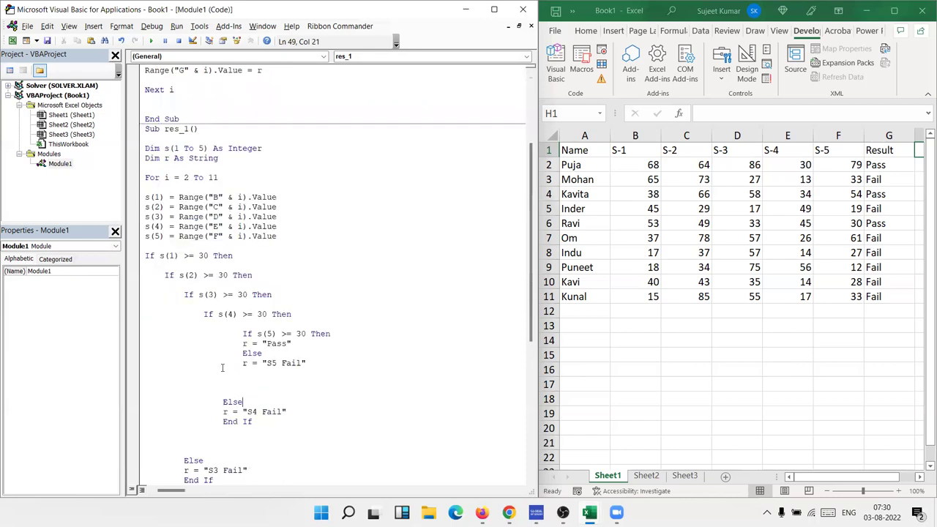
pyautogui.scroll(-1, 230, 365)
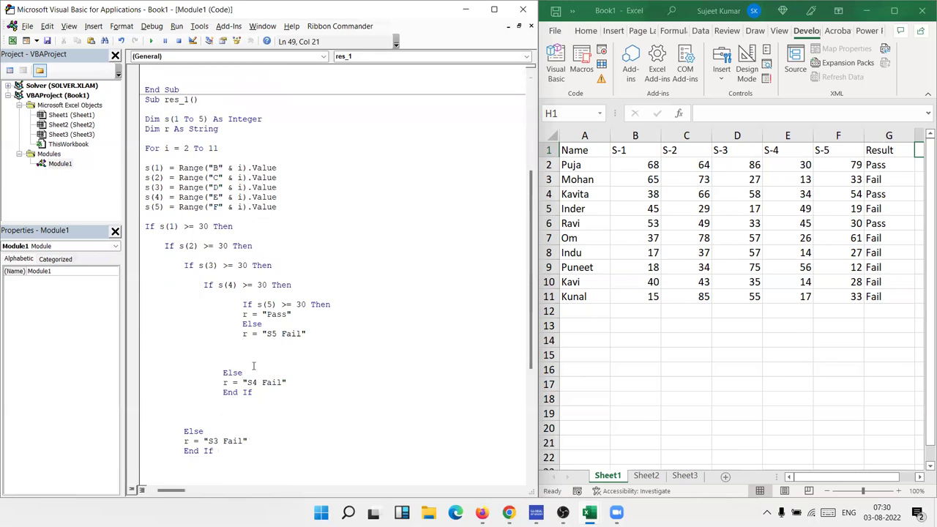
pyautogui.click(253, 365)
pyautogui.press('BackSpace')
pyautogui.press('BackSpace')
pyautogui.press('BackSpace')
pyautogui.press('BackSpace')
pyautogui.press('BackSpace')
pyautogui.press('BackSpace')
pyautogui.press('BackSpace')
pyautogui.press('BackSpace')
pyautogui.press('BackSpace')
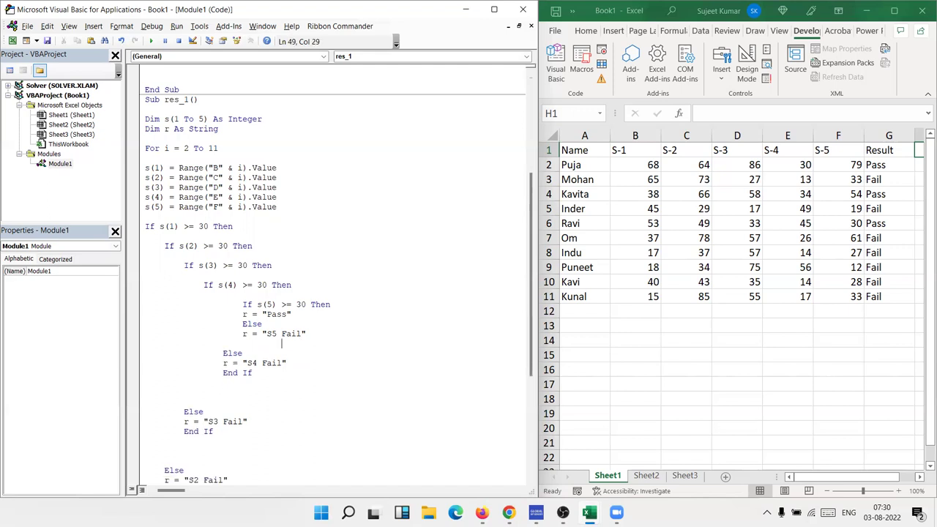
pyautogui.press('BackSpace')
pyautogui.press('BackSpace')
pyautogui.press('BackSpace')
pyautogui.press('BackSpace')
pyautogui.press('BackSpace')
pyautogui.press('BackSpace')
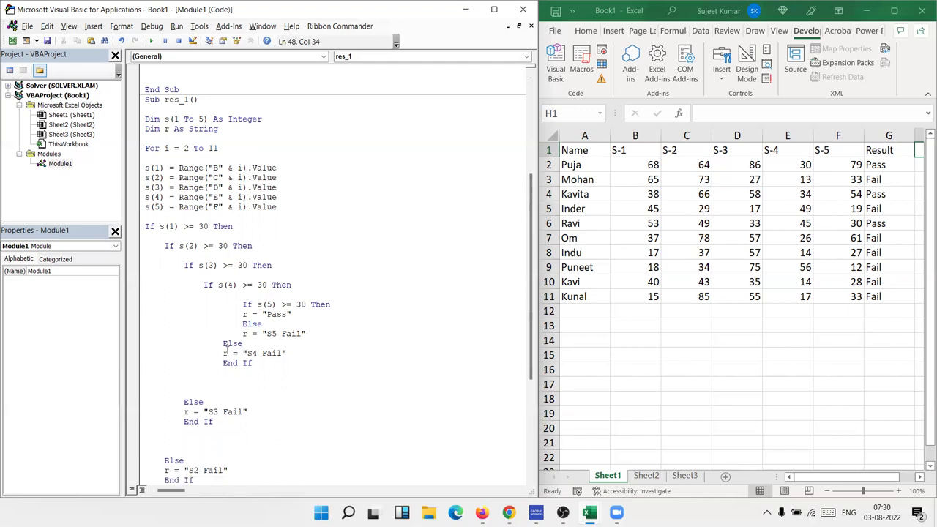
# Outdent Else, r = "S4 Fail" and End If to align with If s(4) >= 30 Then.
pyautogui.click(223, 344)
pyautogui.hotkey('shift', 'Tab')
pyautogui.click(224, 352)
pyautogui.hotkey('shift', 'Tab')
pyautogui.click(218, 362)
pyautogui.press('BackSpace')
pyautogui.press('BackSpace')
pyautogui.press('BackSpace')
pyautogui.press('BackSpace')
pyautogui.press('BackSpace')
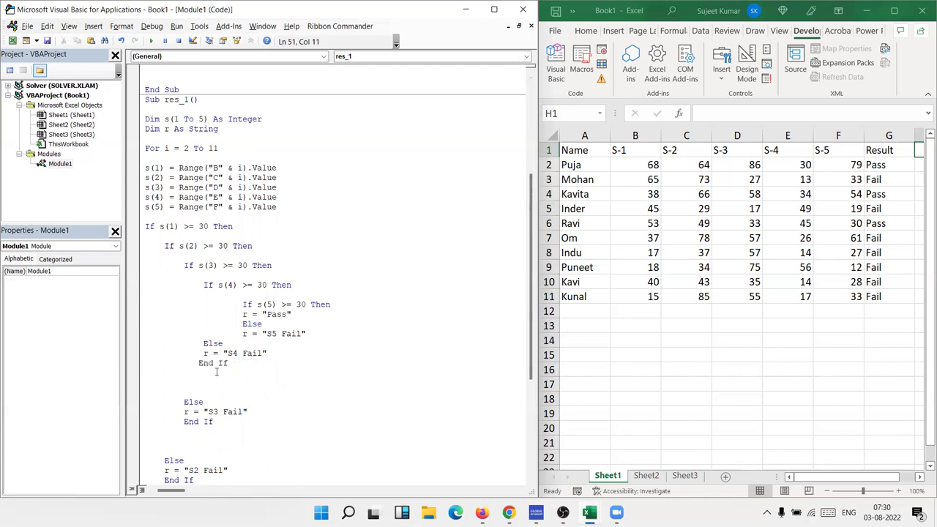
pyautogui.scroll(-1, 216, 378)
pyautogui.scroll(-2, 216, 378)
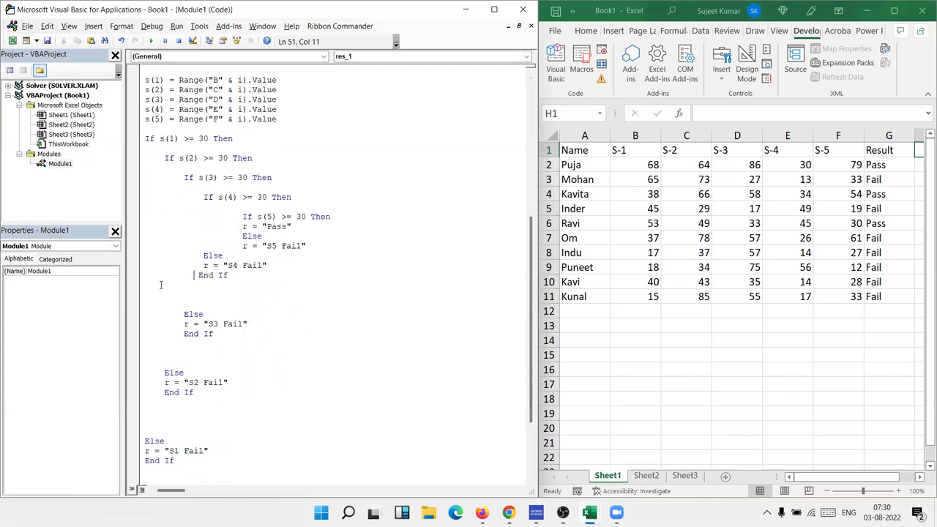
pyautogui.scroll(-4, 278, 358)
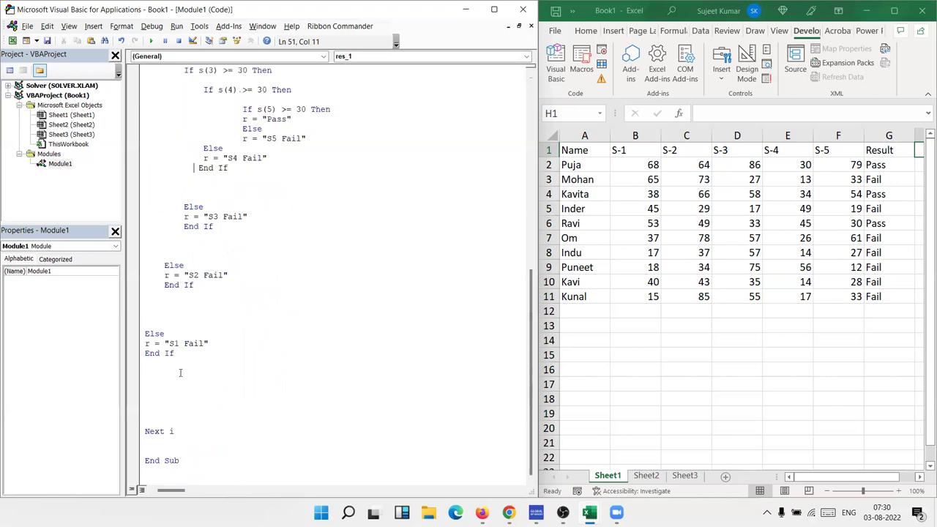
pyautogui.click(164, 390)
# Add Range("H" & i).Value = r before Next i and run res_1, which raises an Else without If error.
pyautogui.write('range')
pyautogui.write('("H" ')
pyautogui.write(' & i')
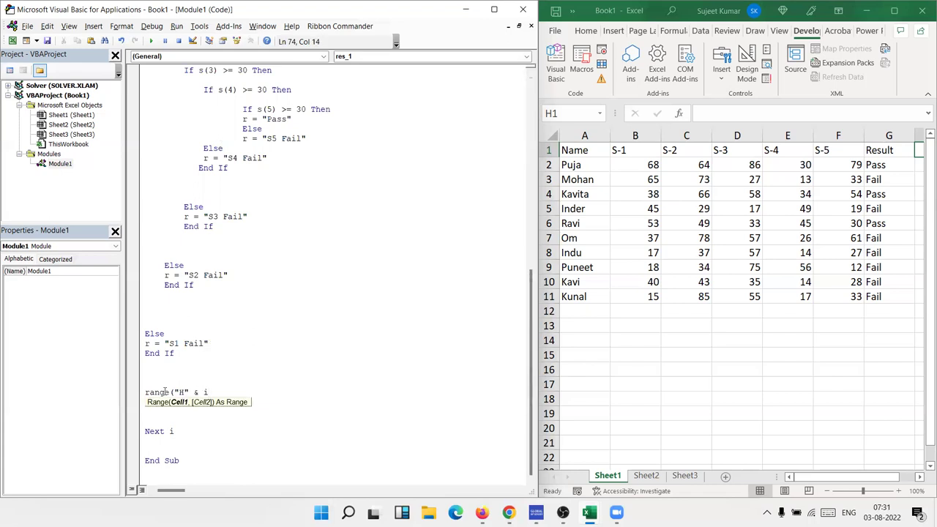
pyautogui.write(').Value ')
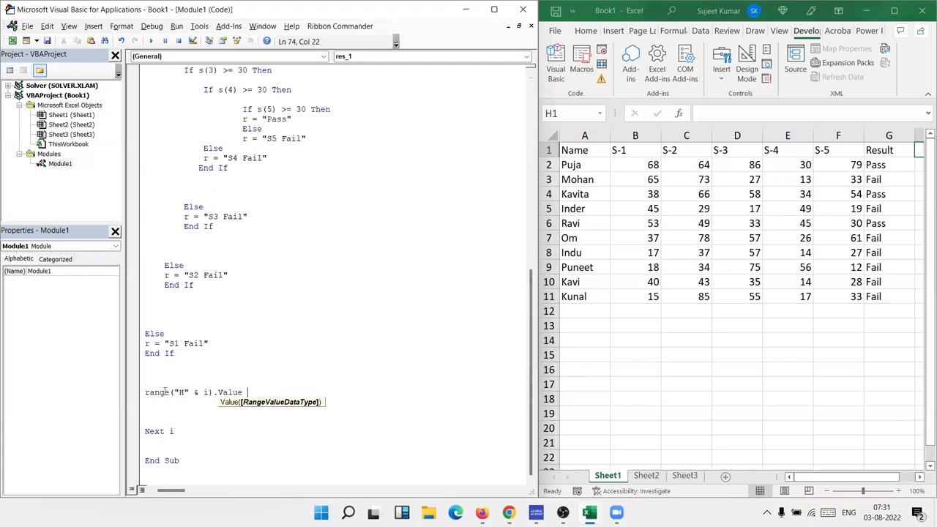
pyautogui.write('= r')
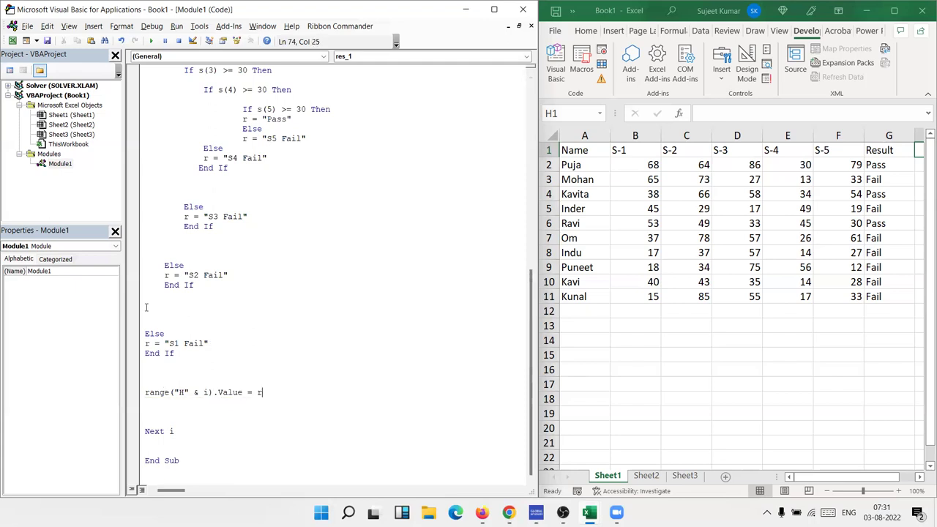
pyautogui.click(174, 177)
pyautogui.click(152, 42)
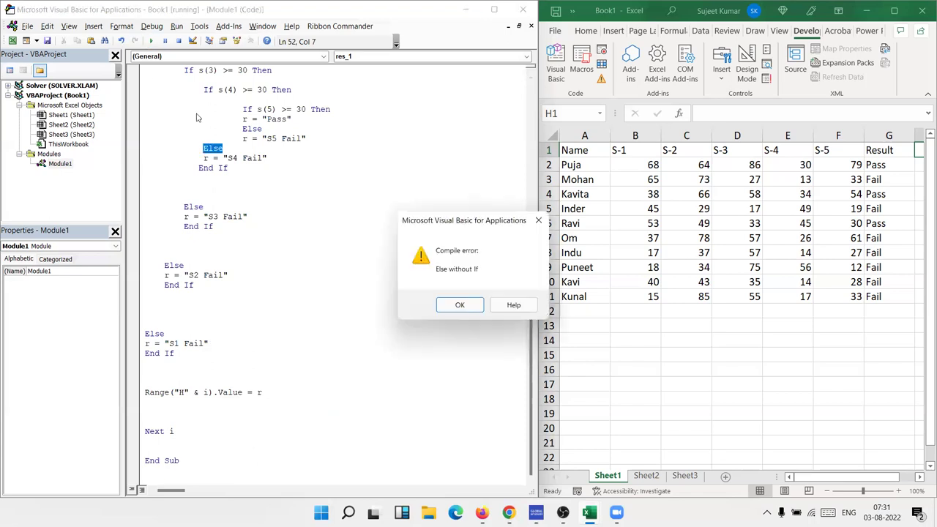
pyautogui.click(459, 307)
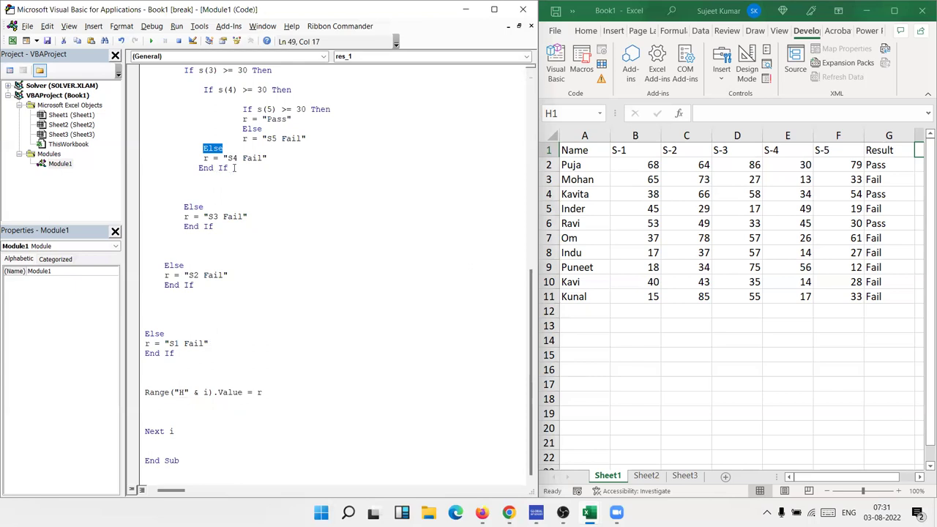
pyautogui.click(312, 139)
pyautogui.press('Return')
pyautogui.write('end if')
pyautogui.click(316, 177)
pyautogui.click(276, 109)
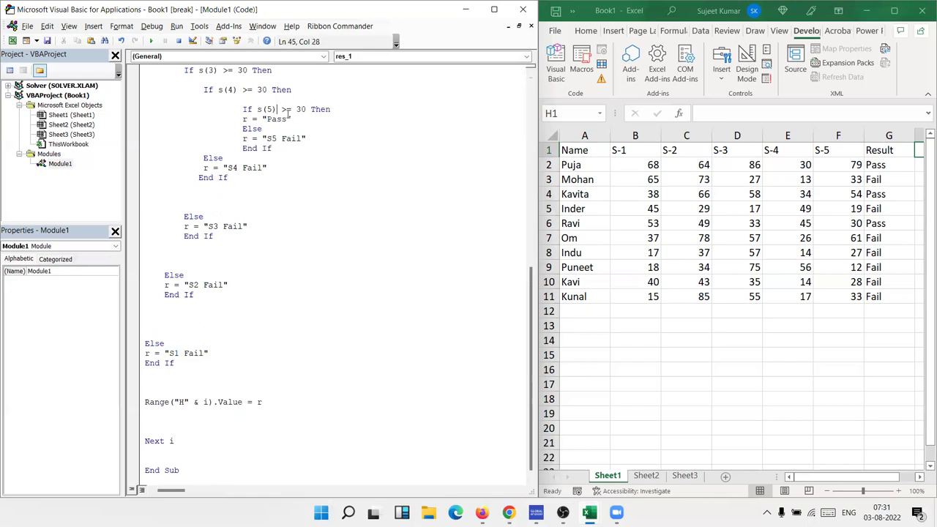
pyautogui.scroll(1, 288, 117)
pyautogui.click(163, 80)
pyautogui.moveTo(183, 90); pyautogui.dragTo(268, 326)
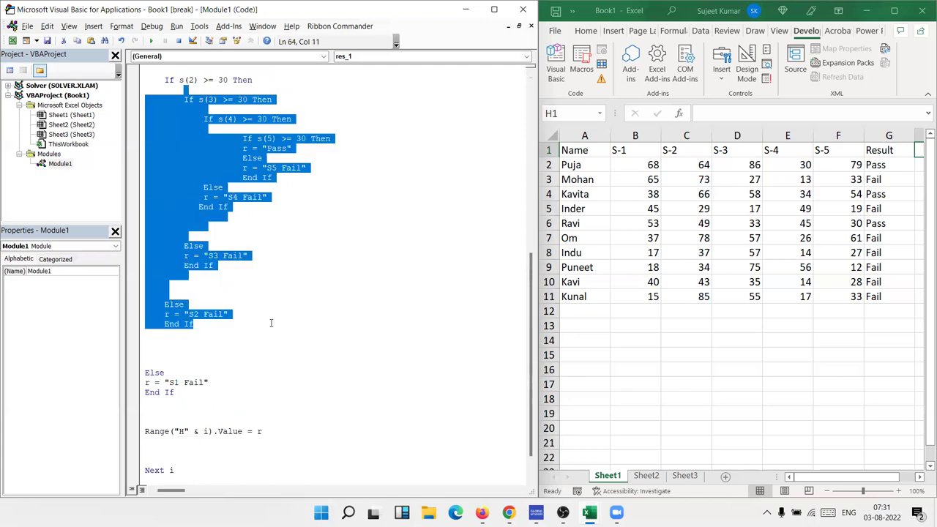
pyautogui.click(193, 128)
pyautogui.moveTo(203, 118); pyautogui.dragTo(249, 256)
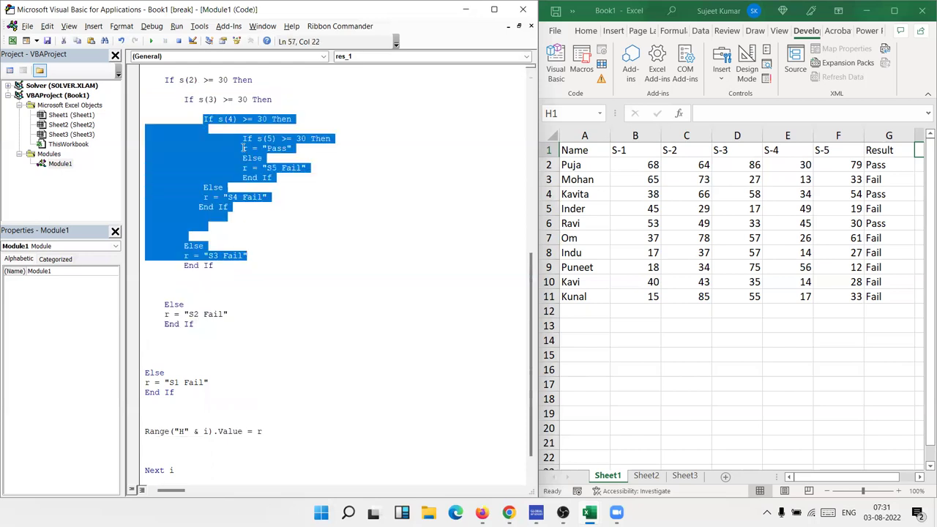
pyautogui.click(233, 133)
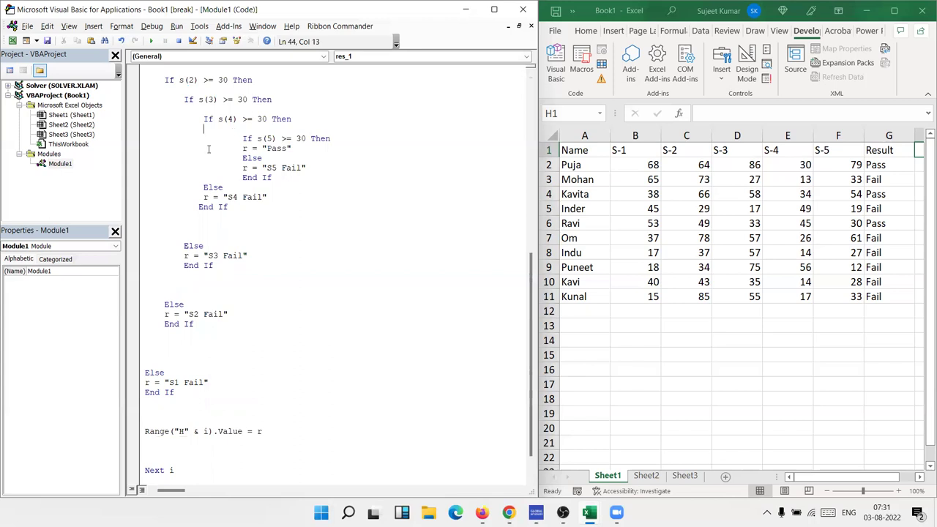
pyautogui.moveTo(242, 136); pyautogui.dragTo(247, 223)
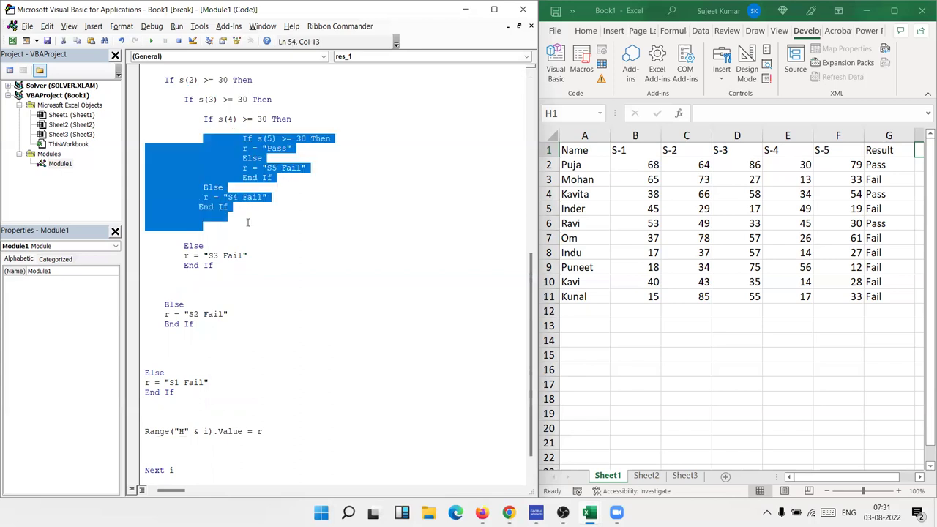
pyautogui.click(247, 223)
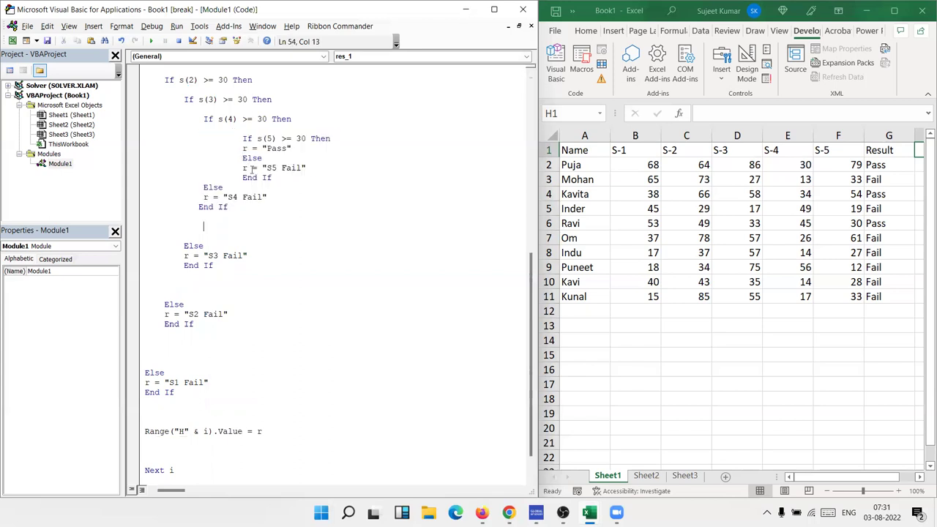
pyautogui.moveTo(242, 149); pyautogui.dragTo(276, 188)
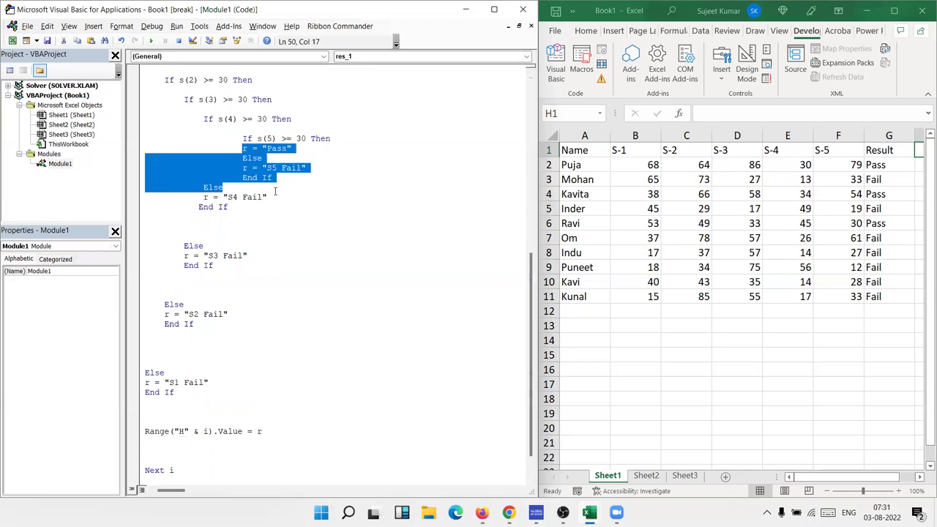
pyautogui.click(340, 226)
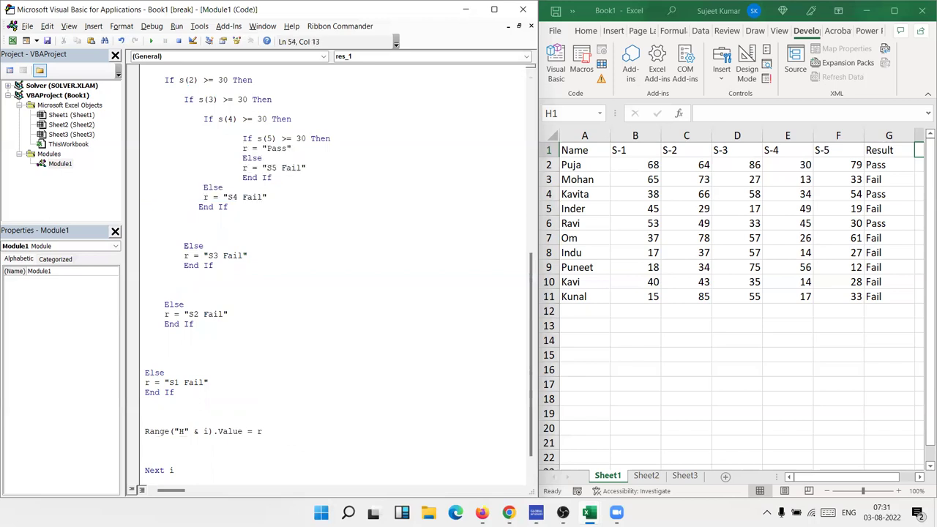
# Run the res_1 macro so column H fills with Pass or subject fail messages.
pyautogui.click(919, 476)
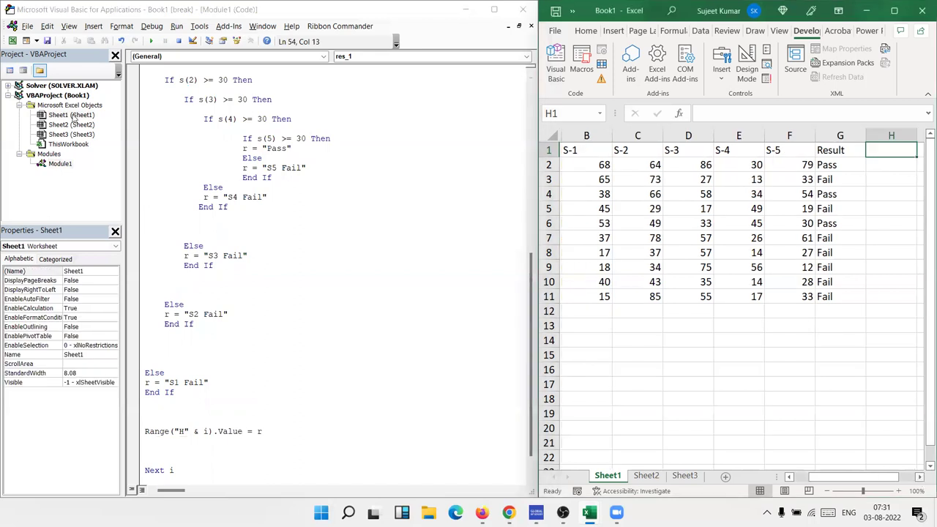
pyautogui.click(172, 118)
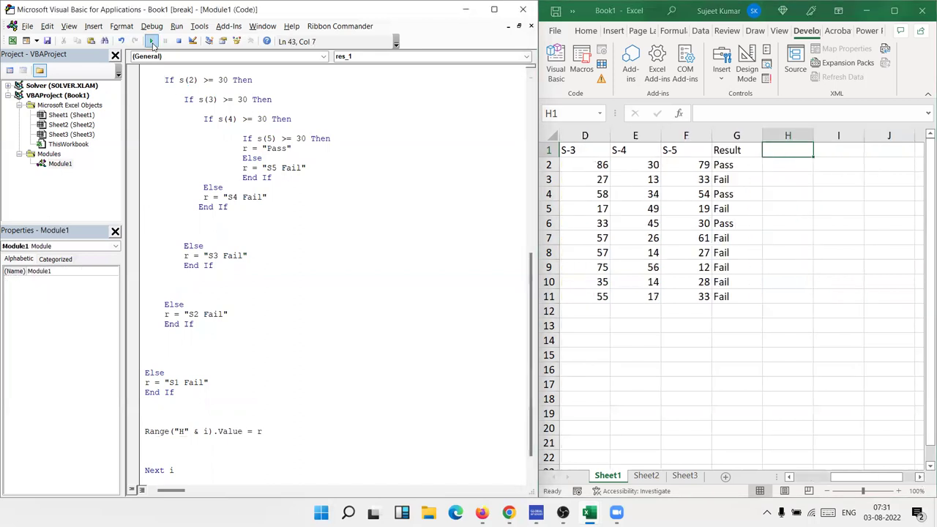
pyautogui.click(151, 41)
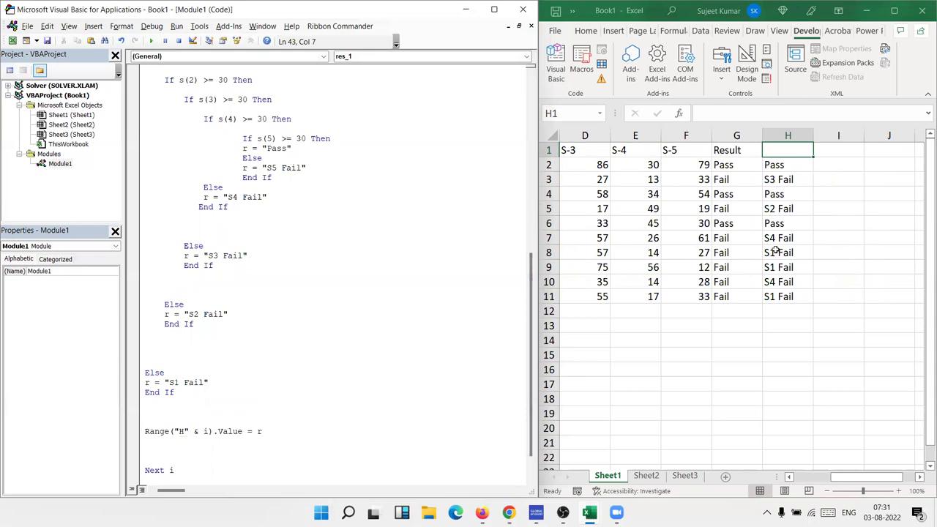
pyautogui.scroll(3, 468, 209)
pyautogui.scroll(2, 468, 209)
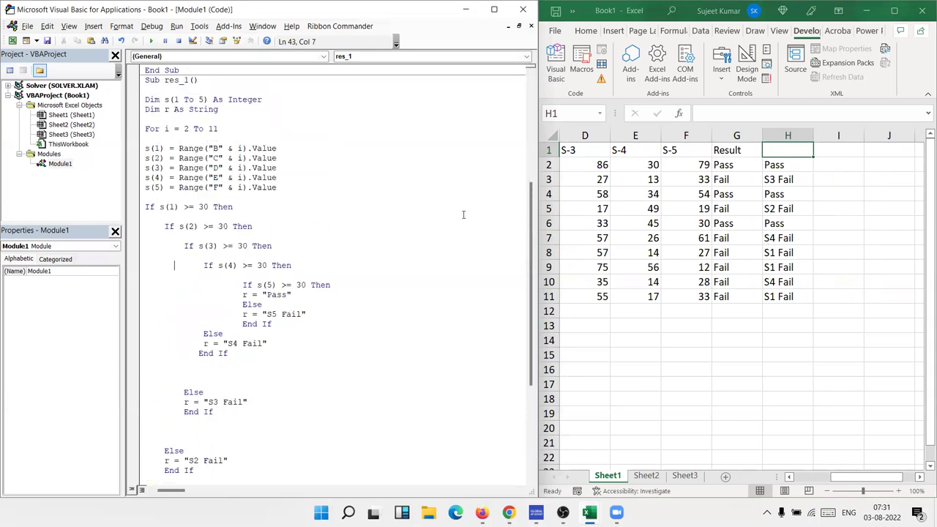
pyautogui.scroll(-6, 463, 215)
pyautogui.scroll(2, 463, 214)
pyautogui.scroll(3, 463, 215)
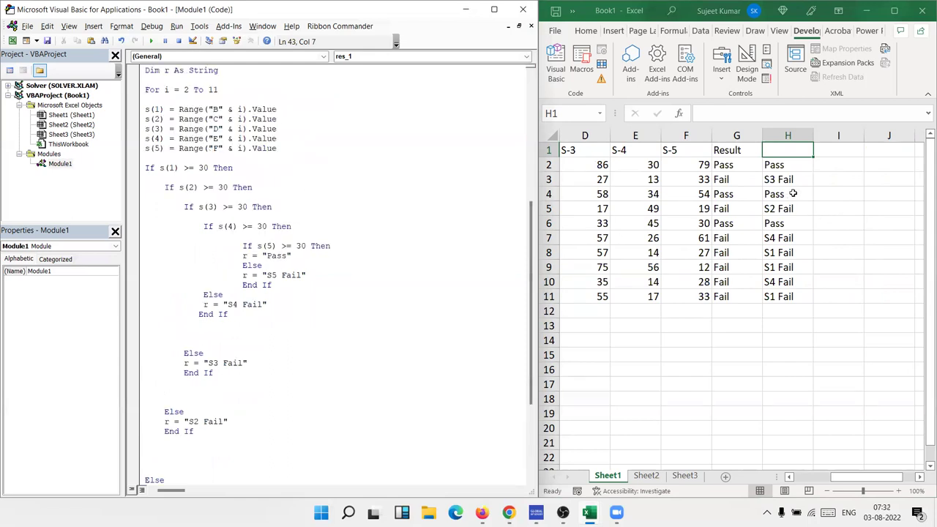
# Check row 3's S-3 (27) and S-4 (13) scores, then change H3 to "S3 Fail,S4 Fail".
pyautogui.click(734, 183)
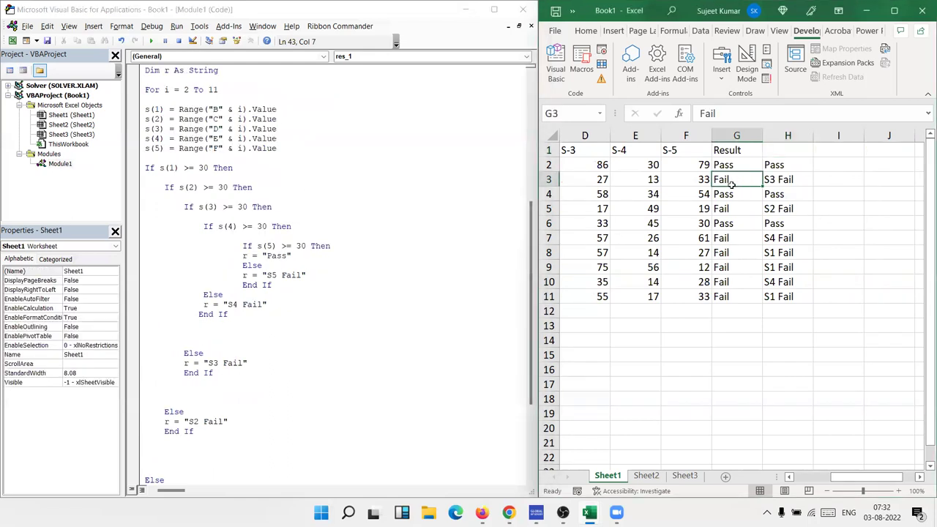
pyautogui.press('Left')
pyautogui.press('Left')
pyautogui.press('Left')
pyautogui.press('Left')
pyautogui.press('Left')
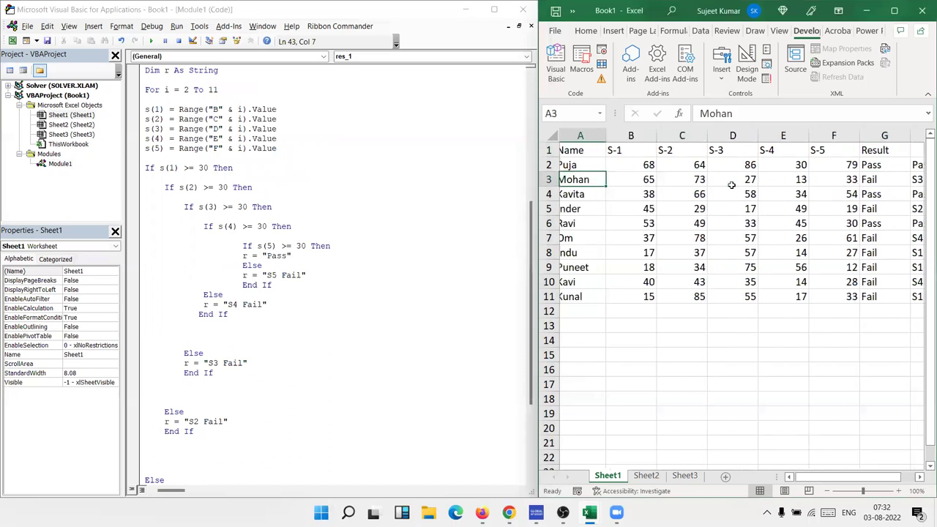
pyautogui.click(731, 185)
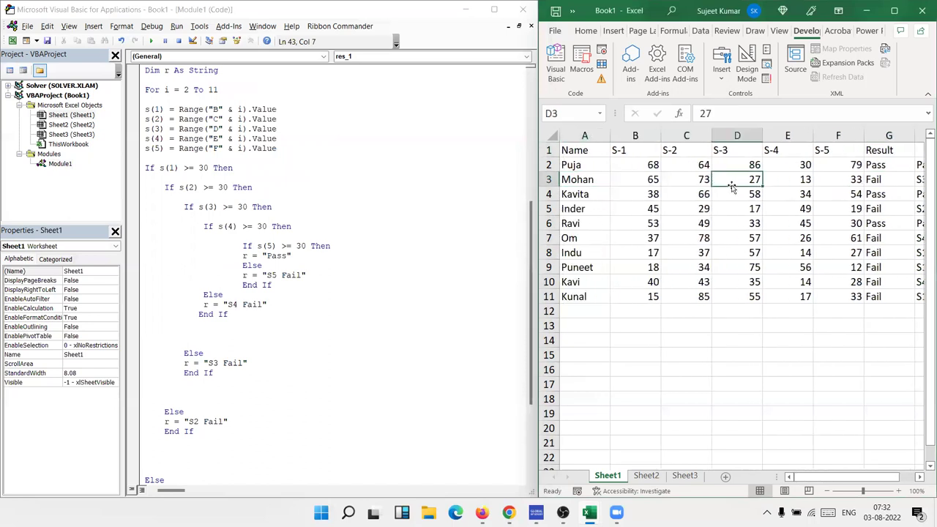
pyautogui.press('Right')
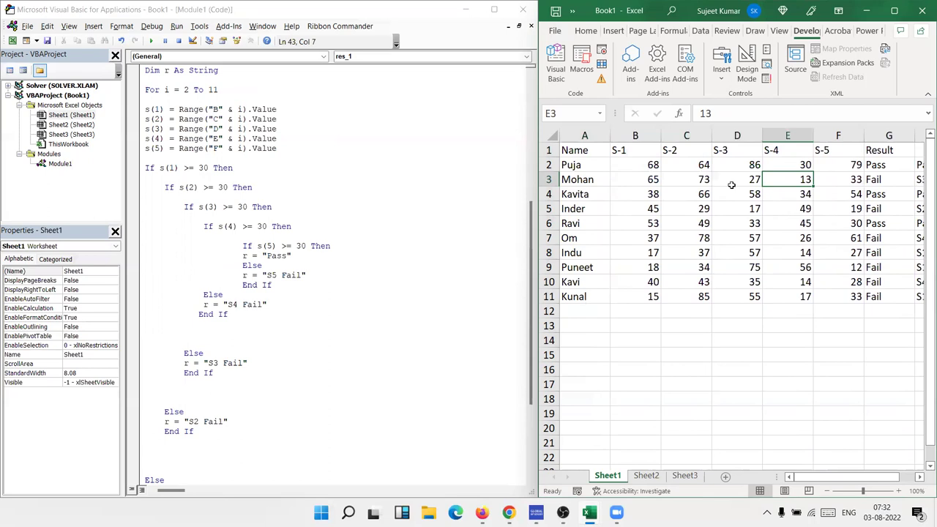
pyautogui.press('Right')
pyautogui.press('Right')
pyautogui.press('Right')
pyautogui.press('Right')
pyautogui.press('Left')
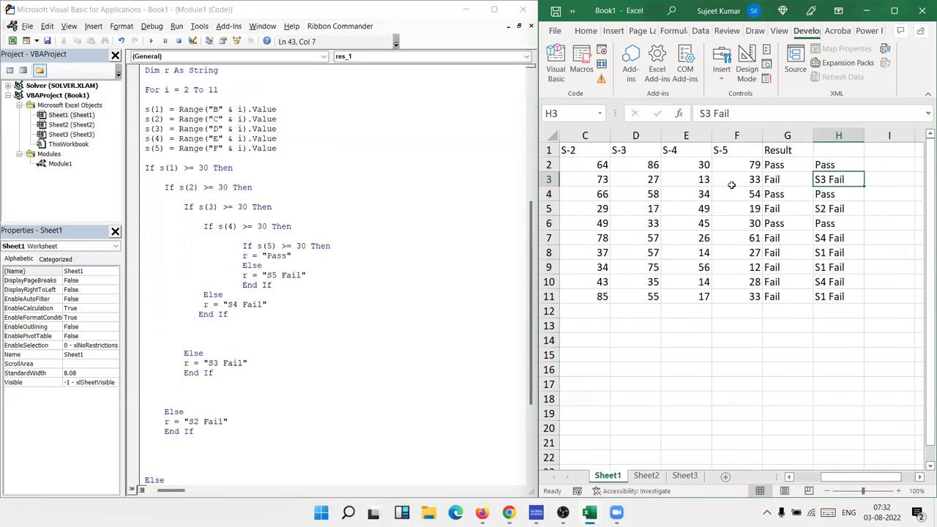
pyautogui.doubleClick(853, 181)
pyautogui.write(',S4 Fail')
pyautogui.press('Return')
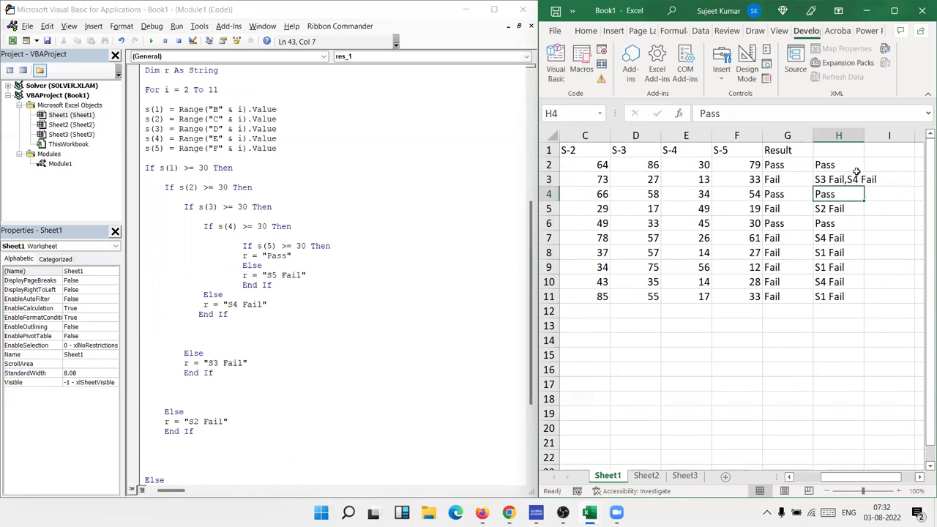
pyautogui.click(346, 235)
# Copy all the module code and send it to the VBA 7am WhatsApp chat.
pyautogui.scroll(3, 346, 235)
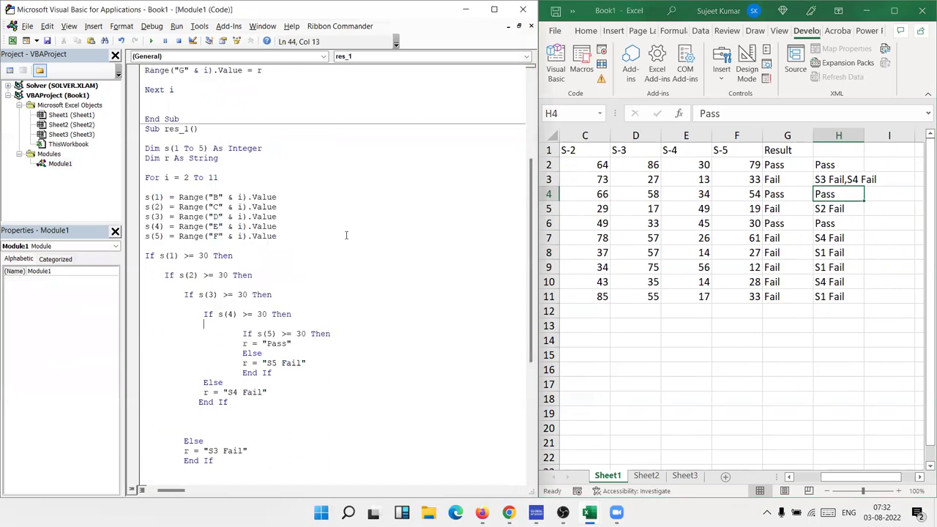
pyautogui.hotkey('ctrl', 'a')
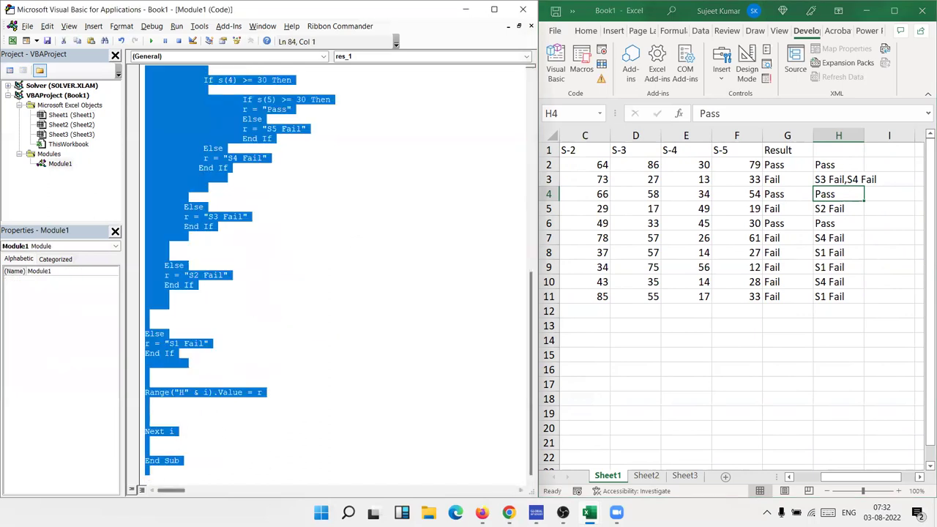
pyautogui.click(442, 444)
pyautogui.hotkey('alt', 'Tab')
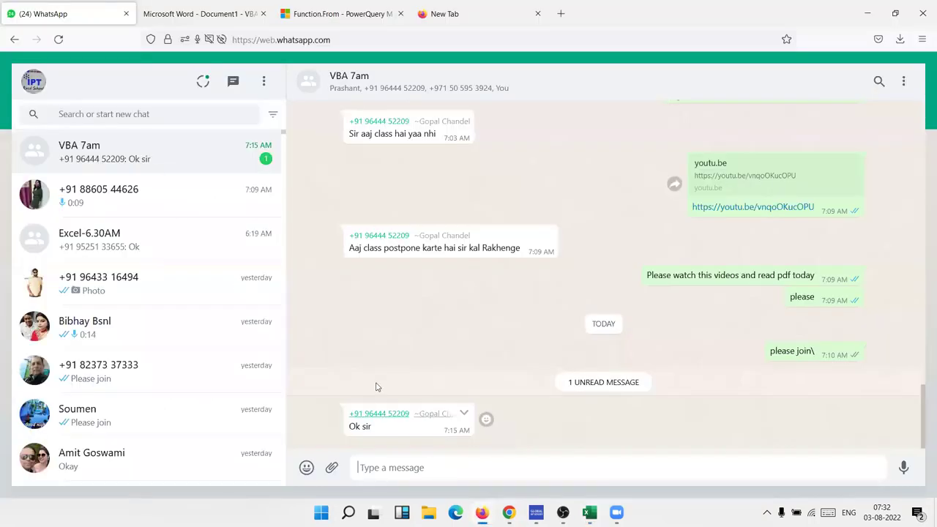
pyautogui.hotkey('ctrl', 'v')
pyautogui.press('Return')
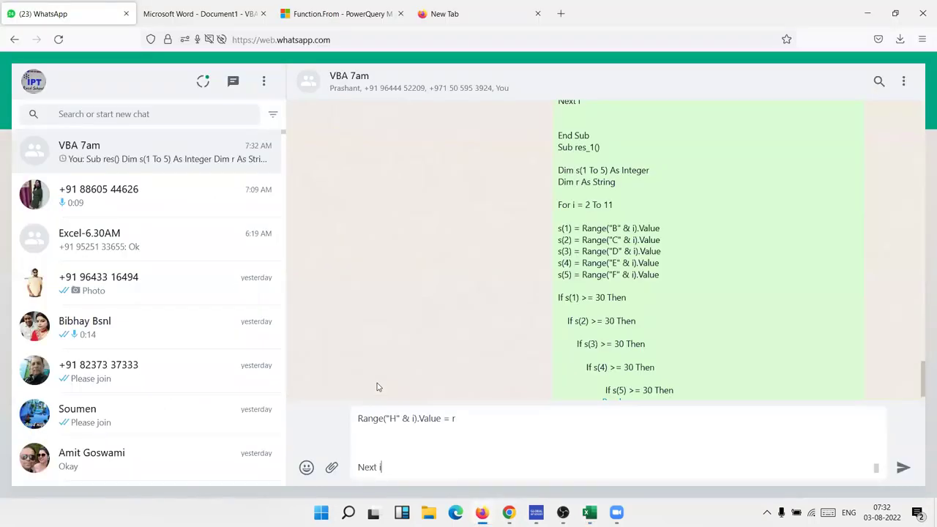
pyautogui.write('End Sub')
# Send the remaining End Sub line, then return to the Excel workbook.
pyautogui.hotkey('alt', 'f')
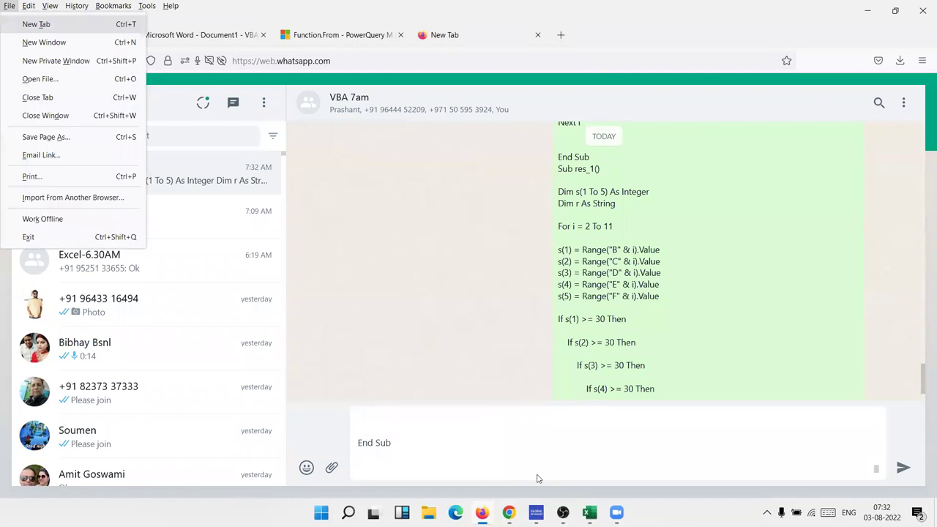
pyautogui.click(536, 478)
pyautogui.press('Return')
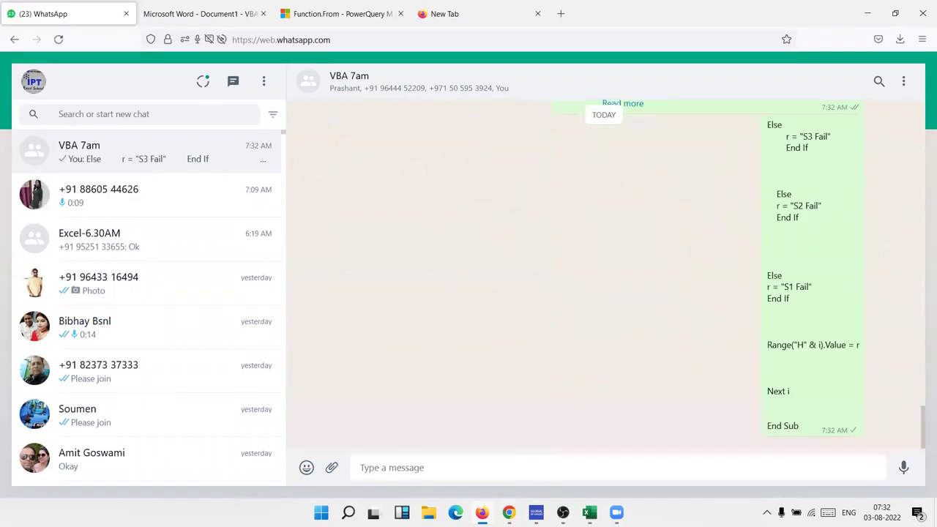
pyautogui.hotkey('alt', 'Tab')
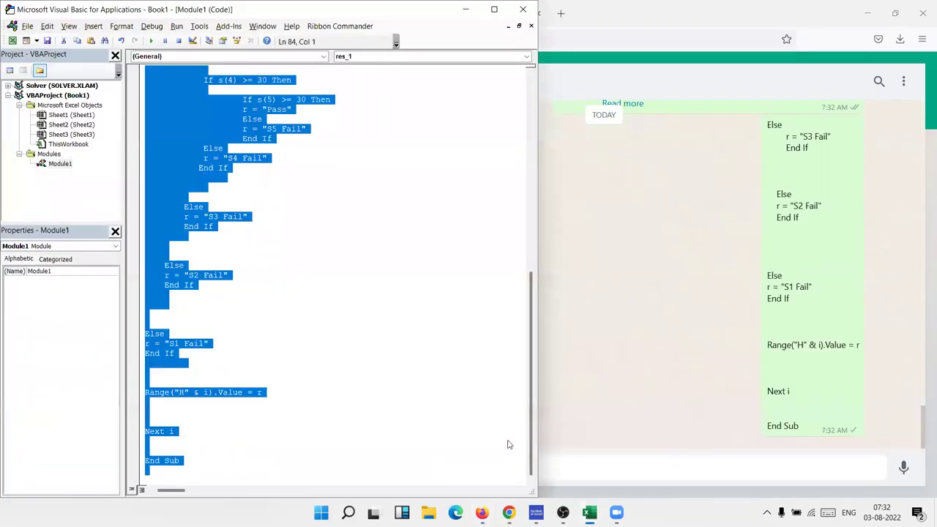
pyautogui.hotkey('alt', 'Tab')
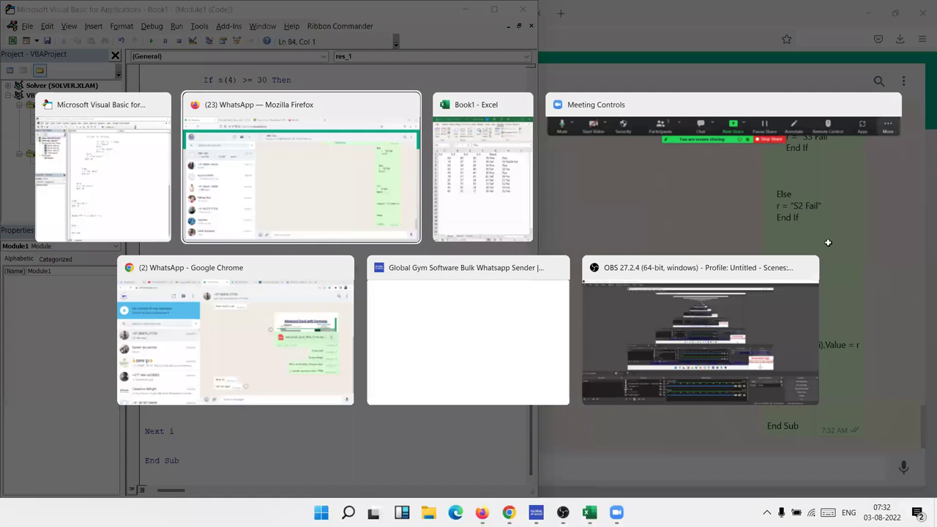
pyautogui.hotkey('alt', 'Tab')
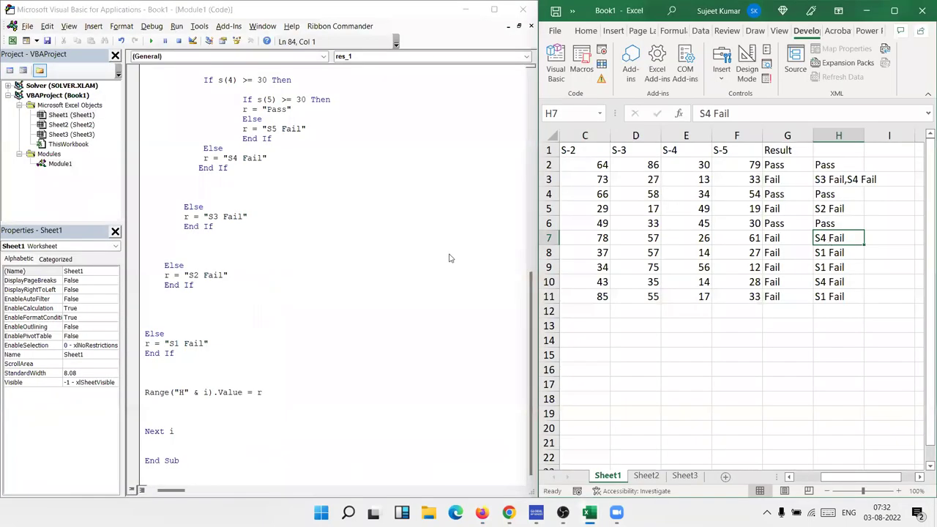